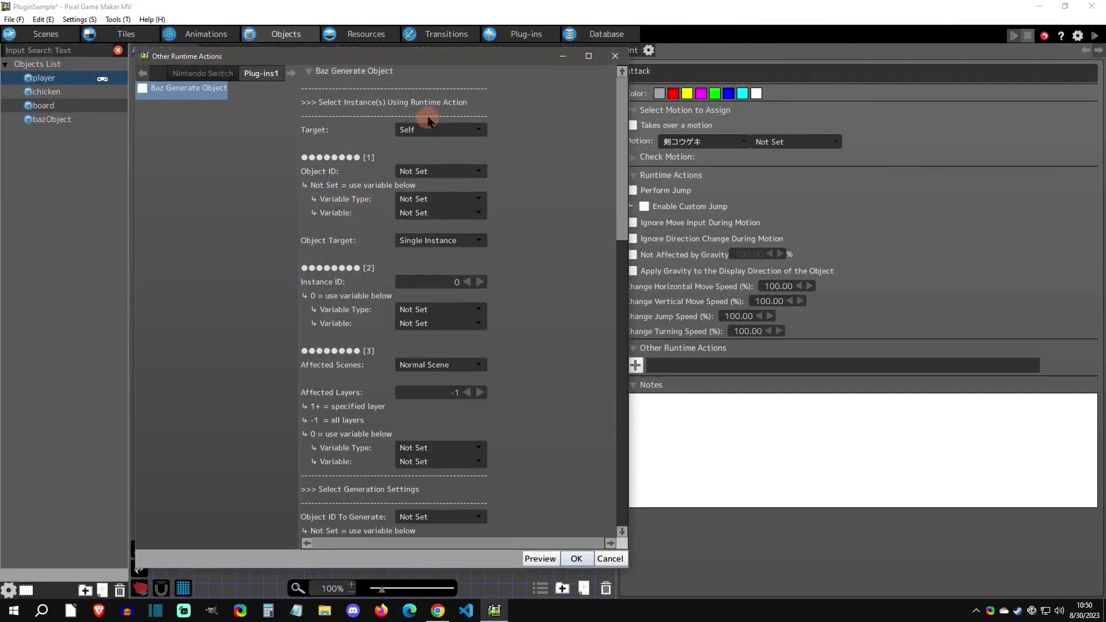
- Set the Baz Generate Object action to target all objects, affect Both scenes, and generate chicken
{"action": "left_click", "coordinate": [466, 130]}
{"action": "left_click", "coordinate": [486, 180]}
{"action": "scroll", "coordinate": [495, 186], "scroll_direction": "down", "scroll_amount": 3}
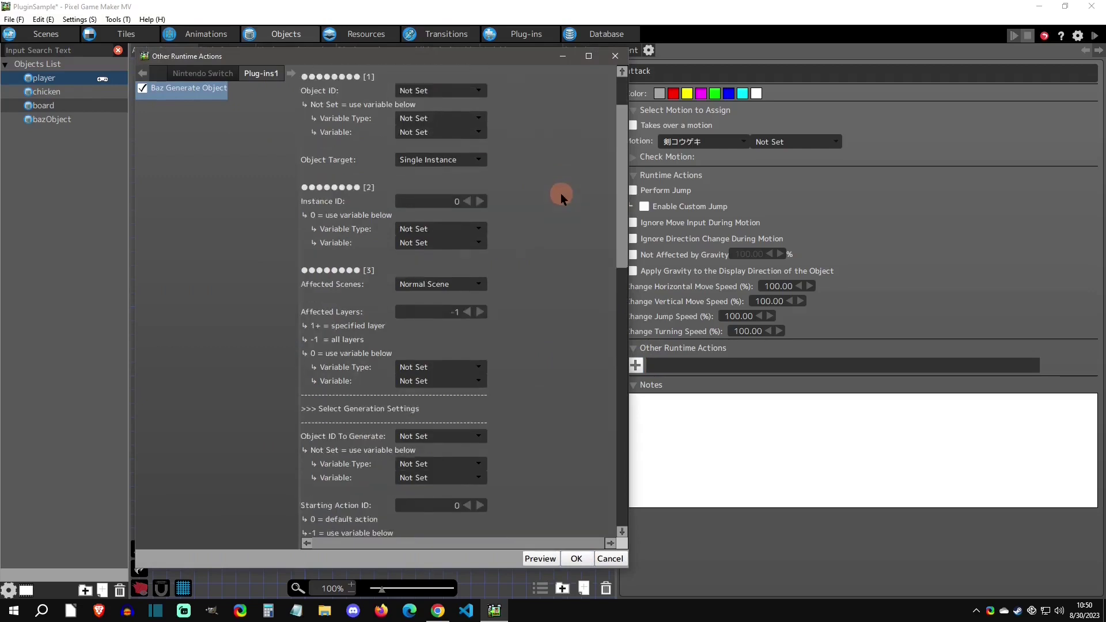
{"action": "left_click", "coordinate": [468, 238]}
{"action": "left_click", "coordinate": [455, 280]}
{"action": "scroll", "coordinate": [547, 275], "scroll_direction": "down", "scroll_amount": 3}
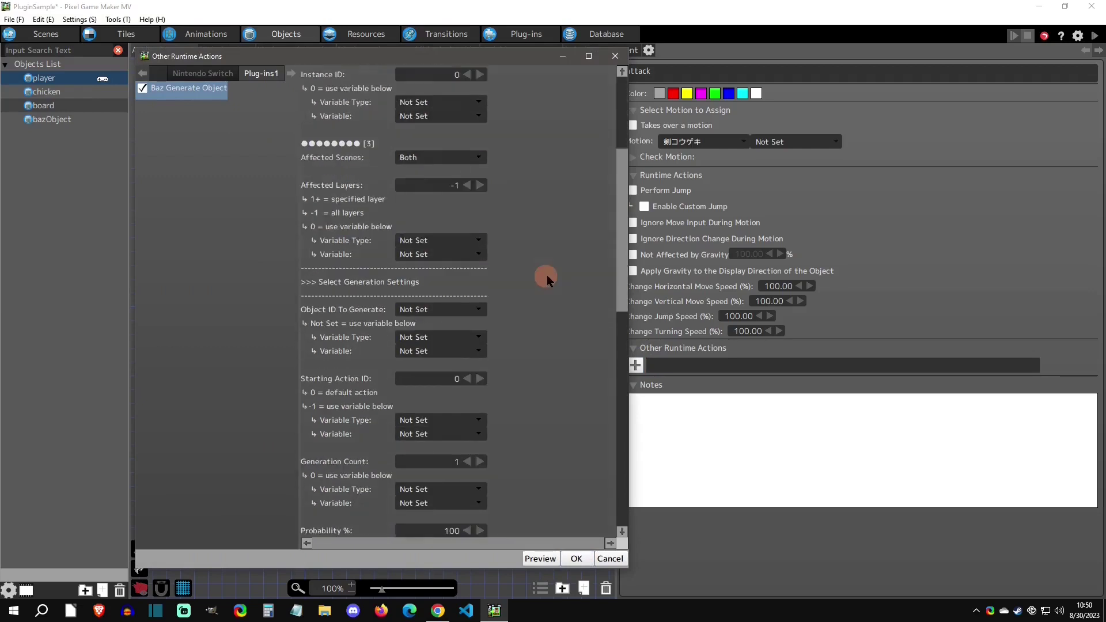
{"action": "left_click", "coordinate": [447, 263]}
{"action": "left_click", "coordinate": [442, 307]}
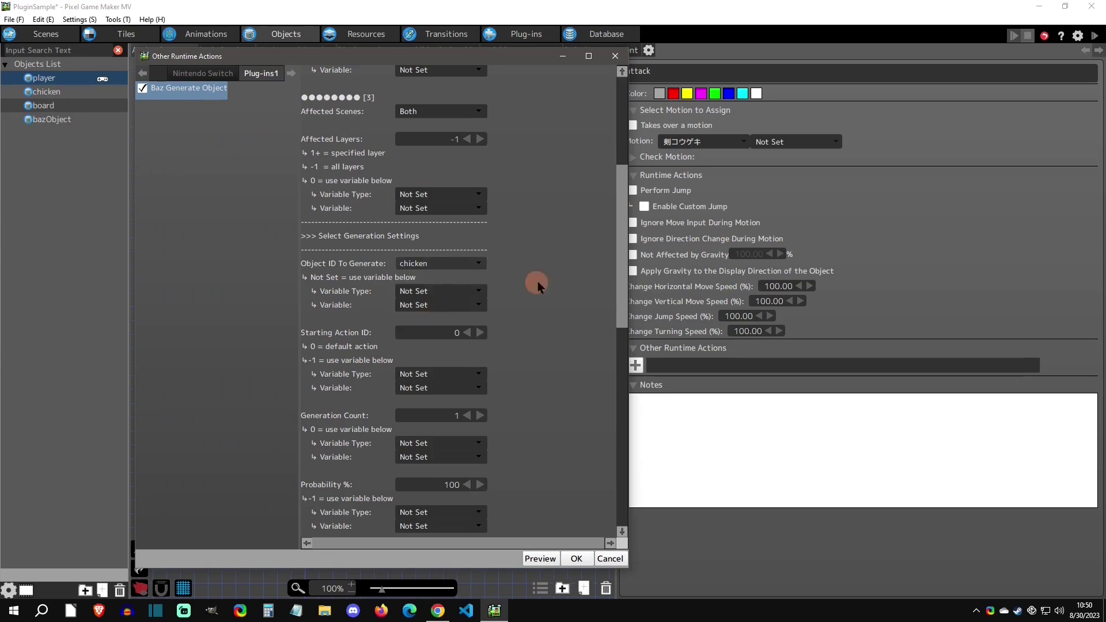
{"action": "scroll", "coordinate": [499, 308], "scroll_direction": "down", "scroll_amount": 6}
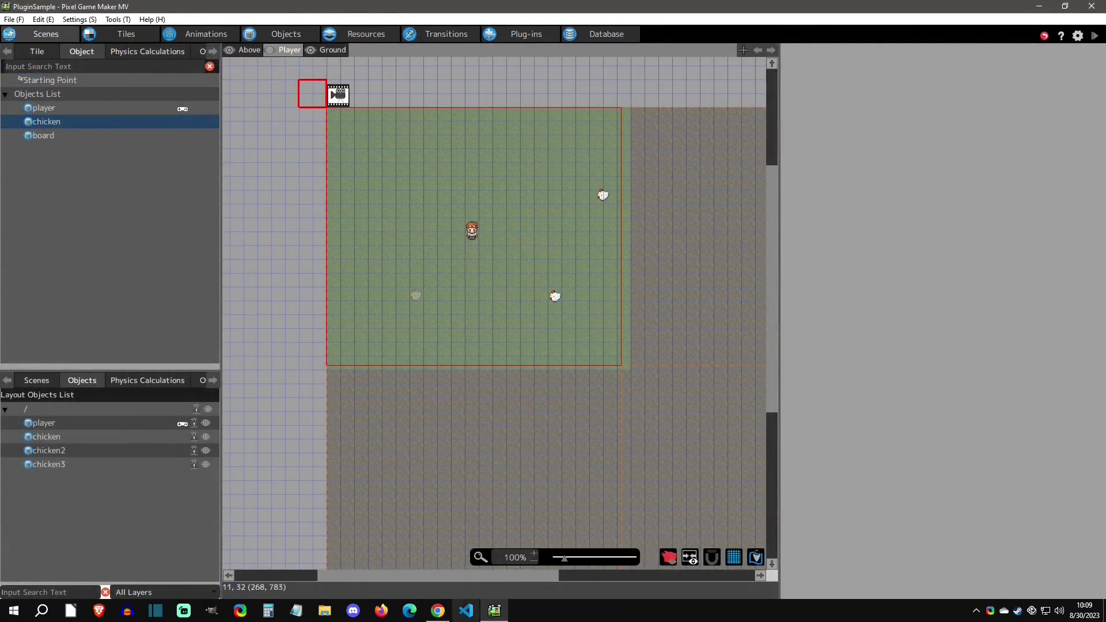
- Switch to the Enhanced Actions Pack #1 itch.io page in Chrome
{"action": "left_click", "coordinate": [437, 611]}
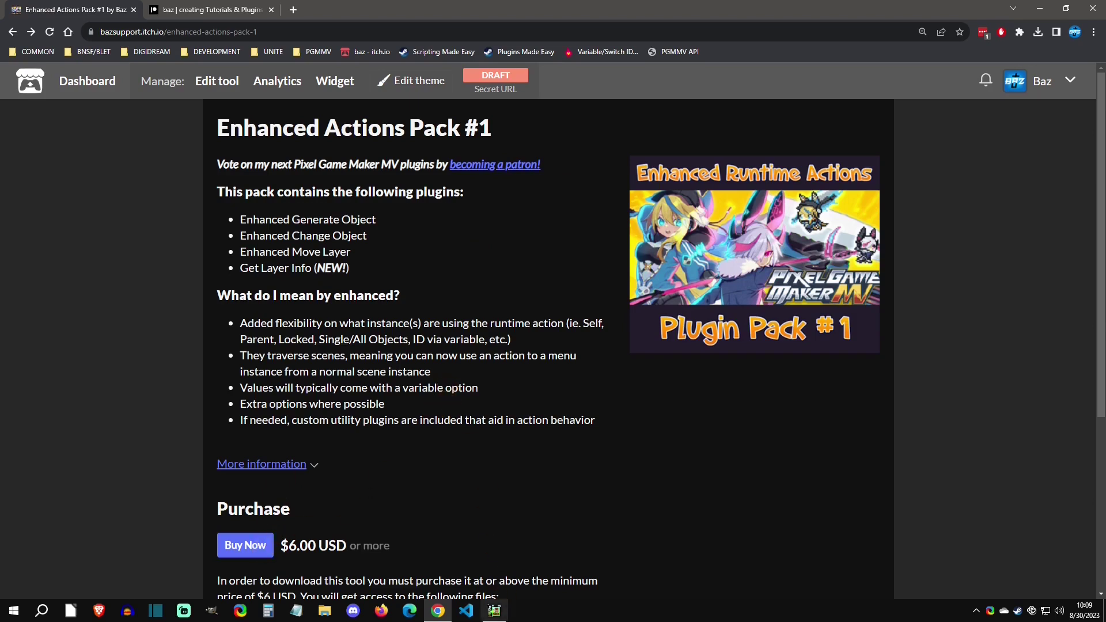
- Add a new plug-in named bazGenerateObject in Pixel Game Maker MV's plug-ins list
{"action": "left_click", "coordinate": [494, 610]}
{"action": "left_click", "coordinate": [523, 34]}
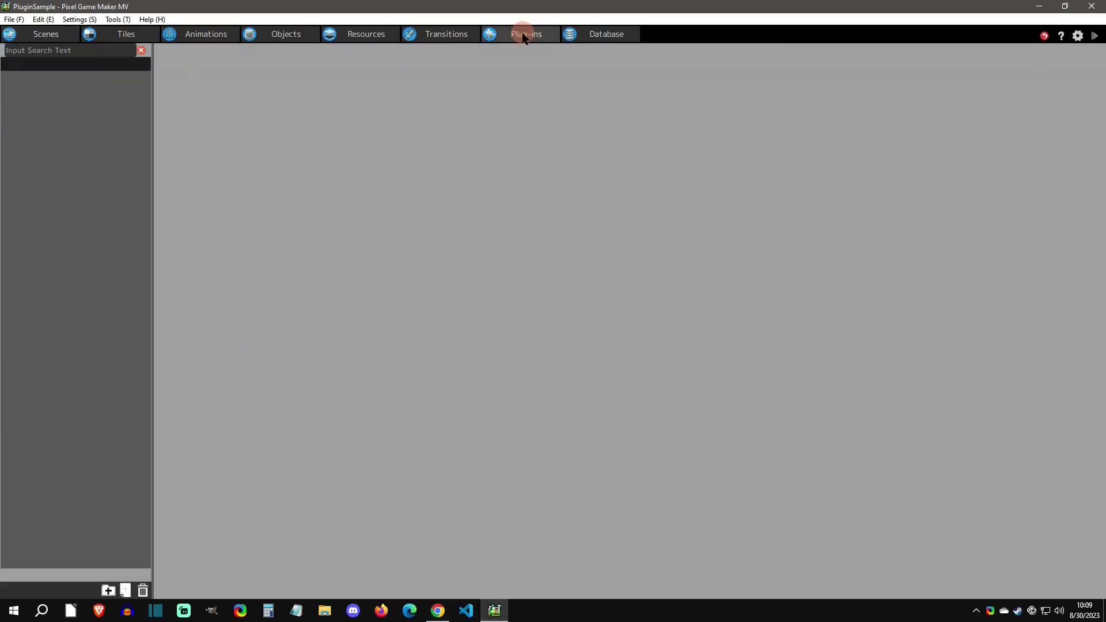
{"action": "right_click", "coordinate": [60, 96]}
{"action": "left_click", "coordinate": [115, 117]}
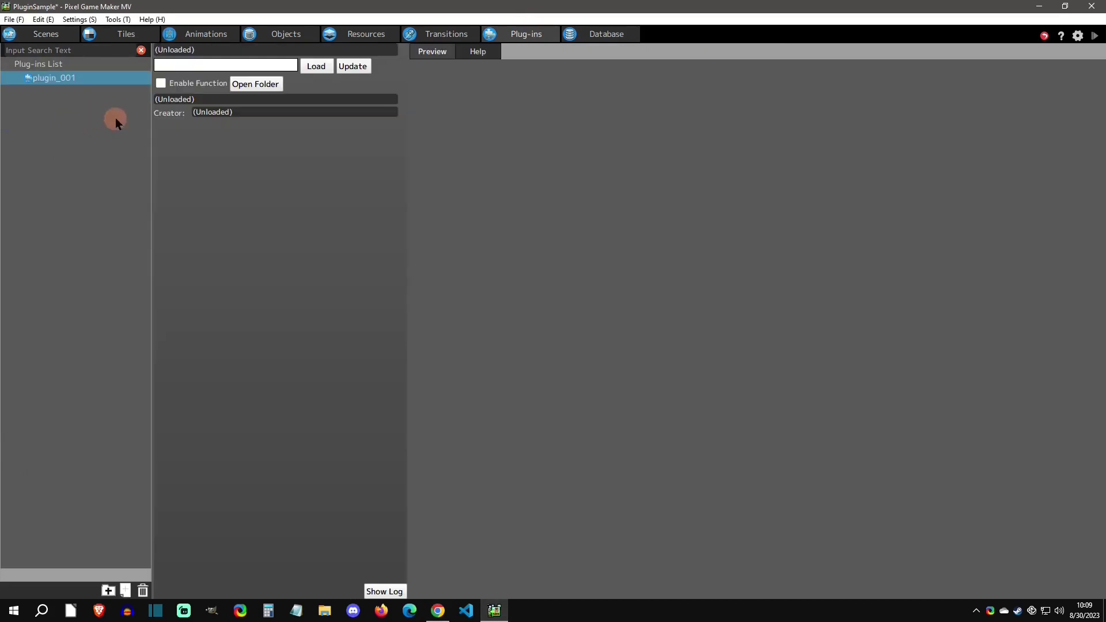
{"action": "type", "text": "bazGenerateObject"}
{"action": "key", "text": "Return"}
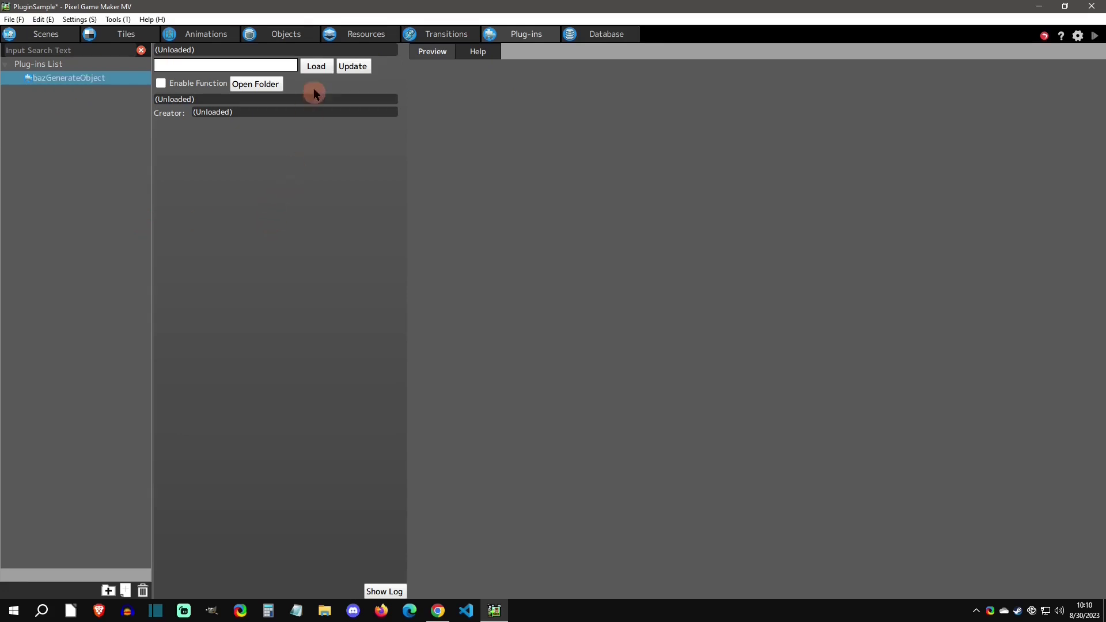
- Load baz_GenerateObject v1.0.js as the plug-in's script, then return to the itch.io page
{"action": "left_click", "coordinate": [316, 66]}
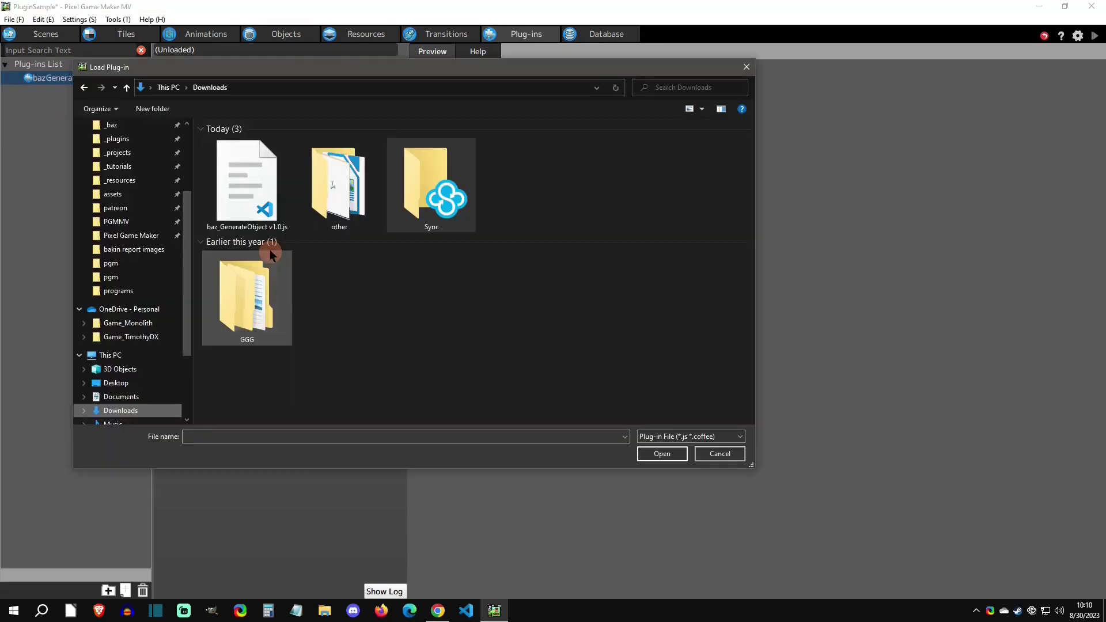
{"action": "left_click", "coordinate": [235, 183]}
{"action": "double_click", "coordinate": [270, 212]}
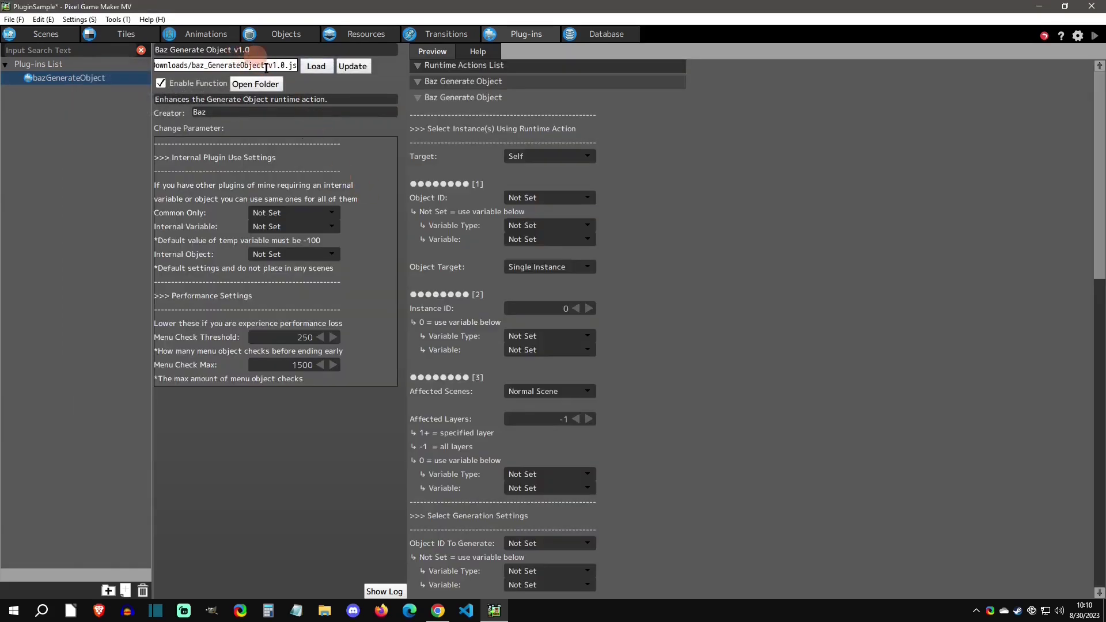
{"action": "left_click", "coordinate": [437, 610]}
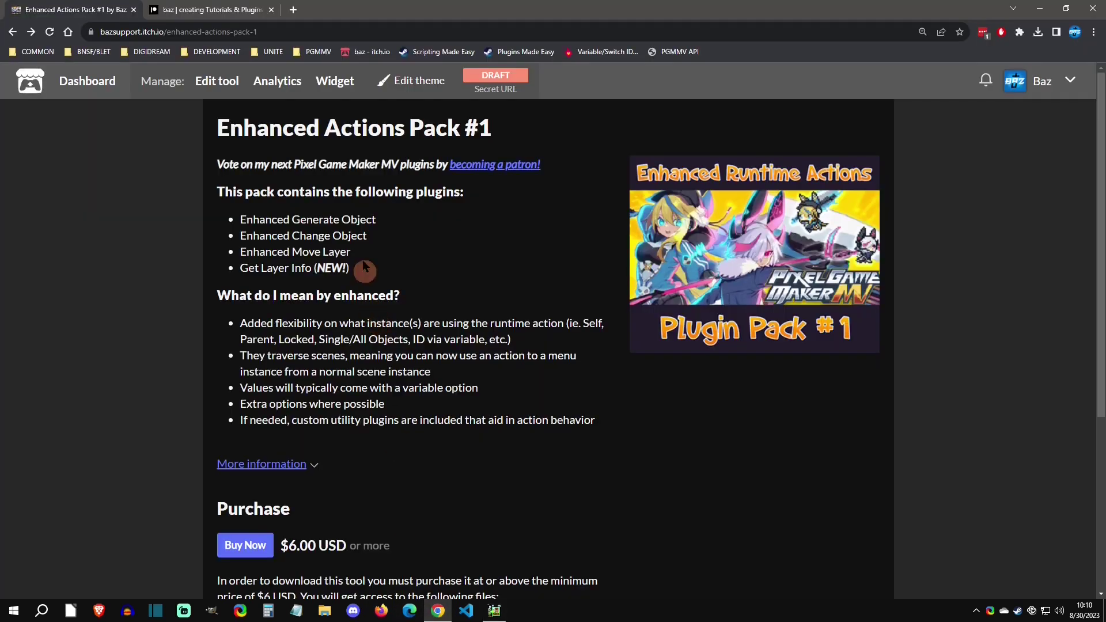
{"action": "scroll", "coordinate": [380, 463], "scroll_direction": "down", "scroll_amount": 4}
{"action": "left_click_drag", "start_coordinate": [331, 394], "coordinate": [347, 394]}
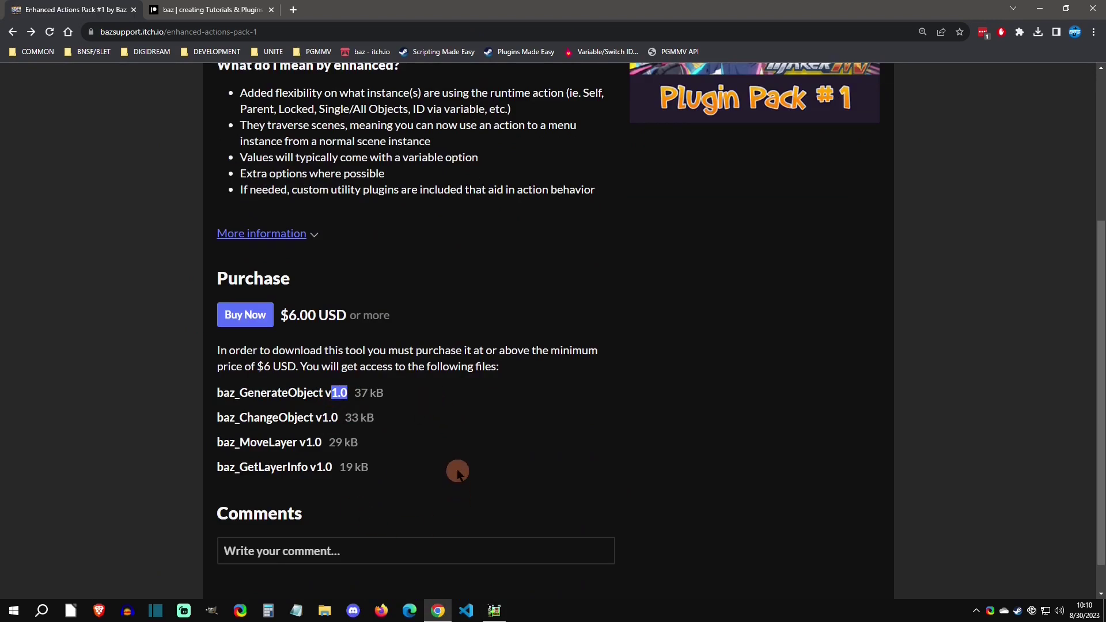
{"action": "left_click_drag", "start_coordinate": [207, 387], "coordinate": [469, 482]}
{"action": "left_click", "coordinate": [427, 466]}
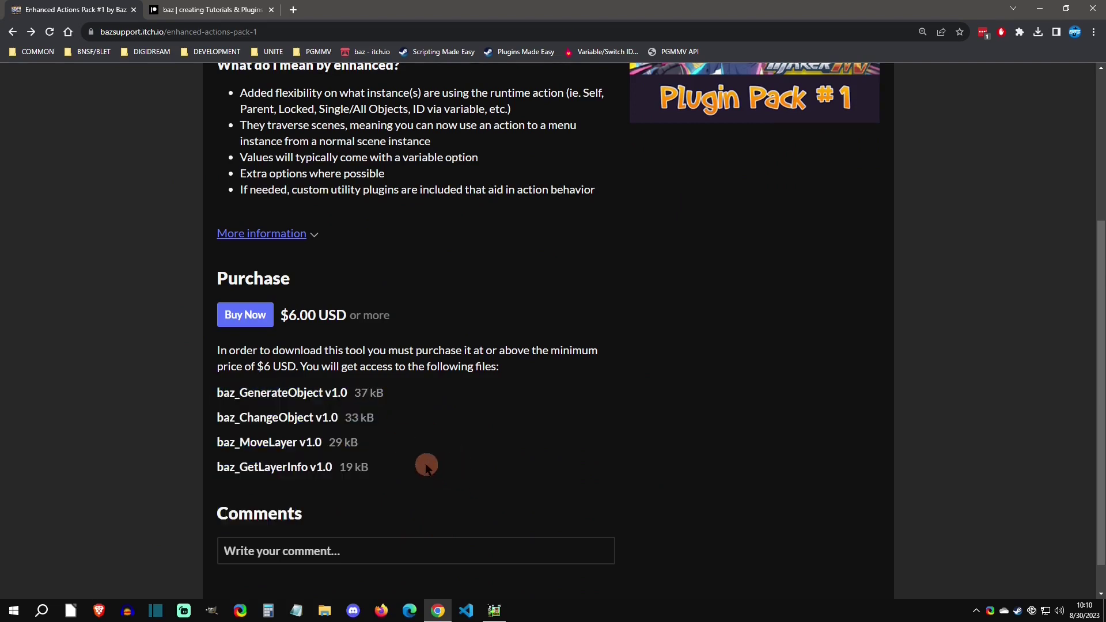
{"action": "scroll", "coordinate": [426, 466], "scroll_direction": "up", "scroll_amount": 5}
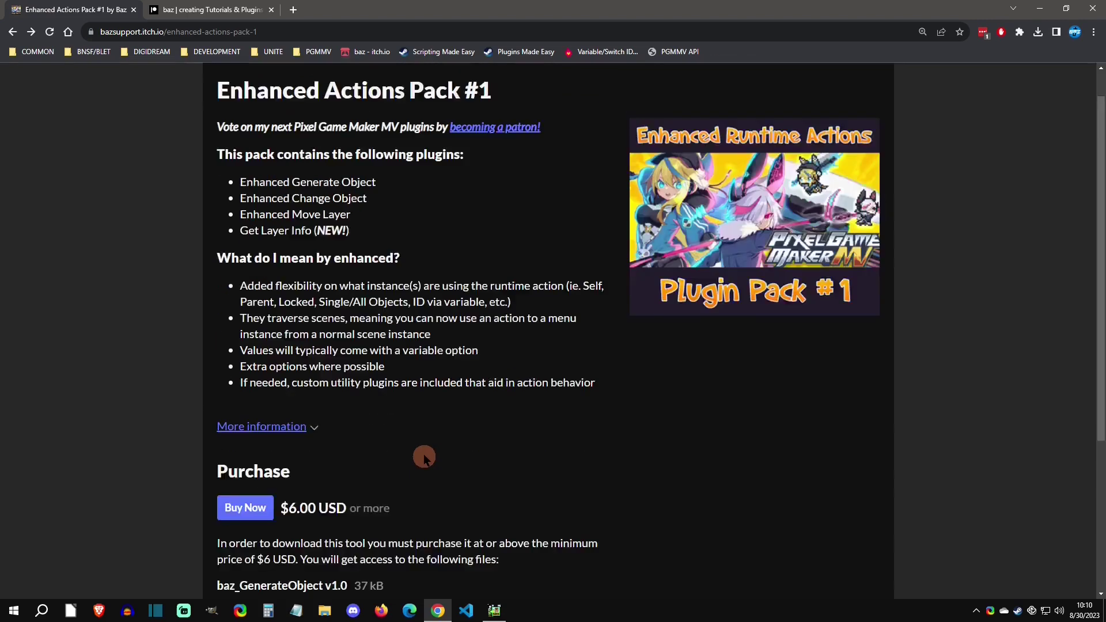
{"action": "key", "text": "alt+Tab"}
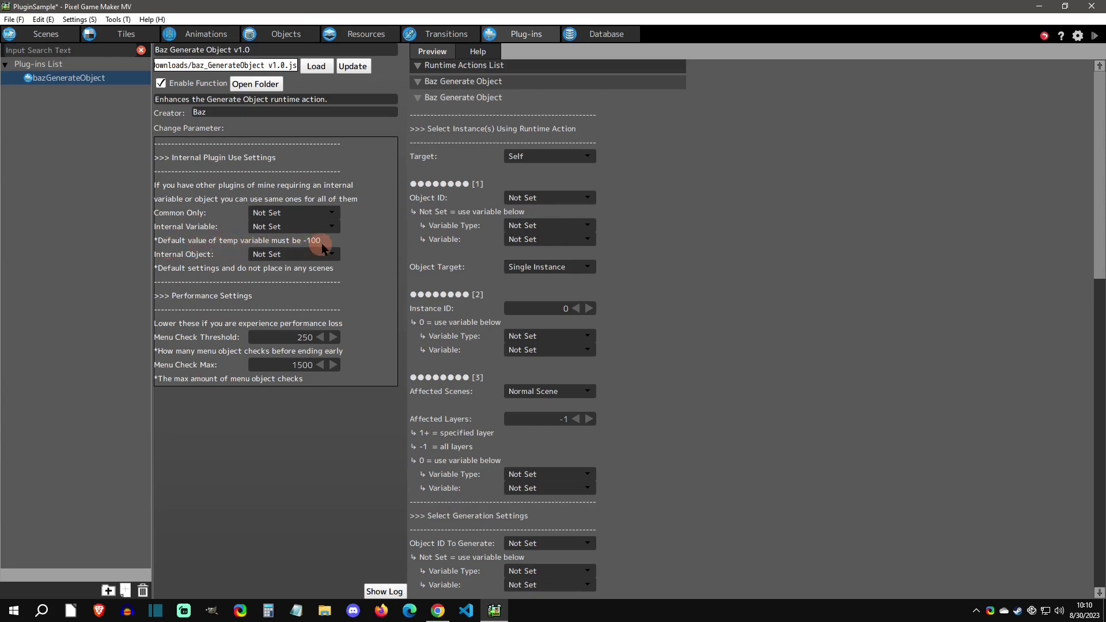
- Set the plug-in's Common Only to PluginSample Common, leaving Internal Variable as None
{"action": "left_click", "coordinate": [297, 213]}
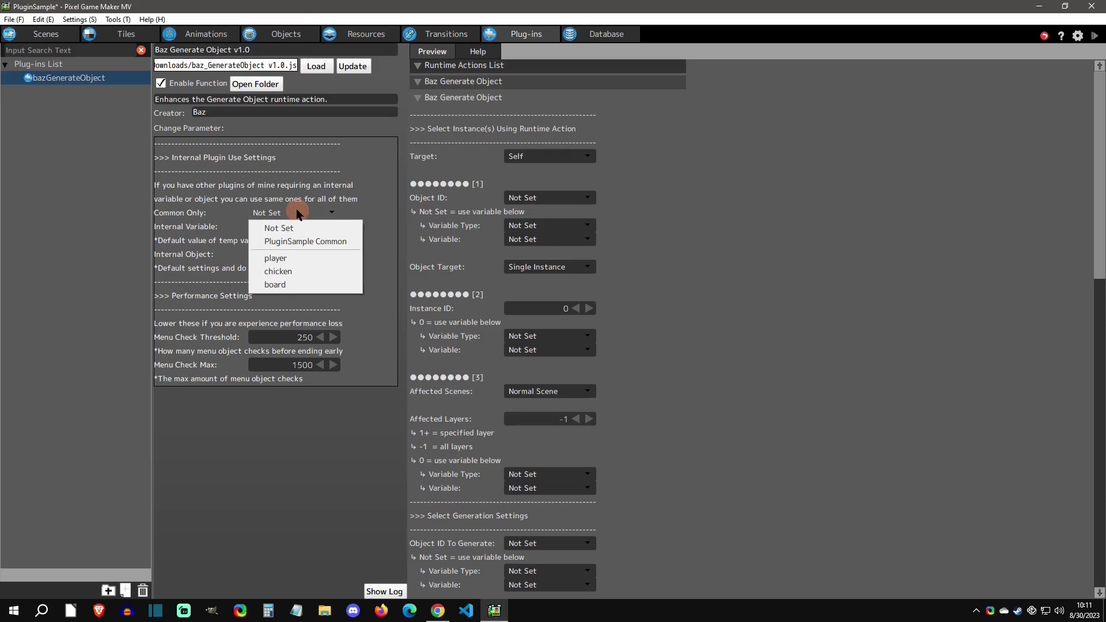
{"action": "left_click", "coordinate": [303, 240]}
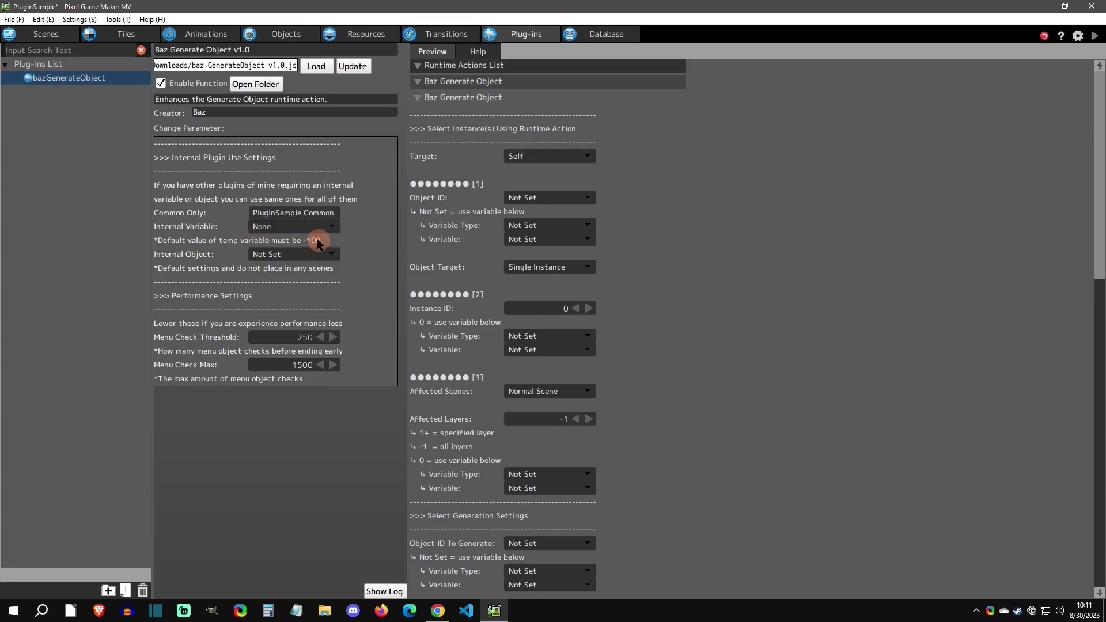
{"action": "left_click", "coordinate": [308, 232]}
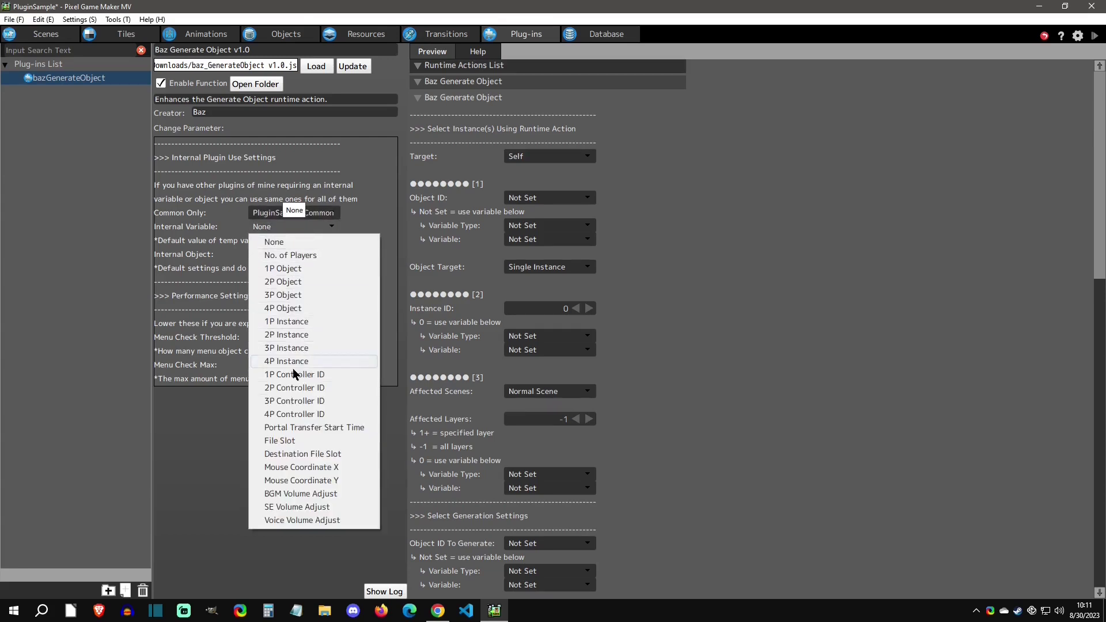
{"action": "left_click", "coordinate": [311, 243]}
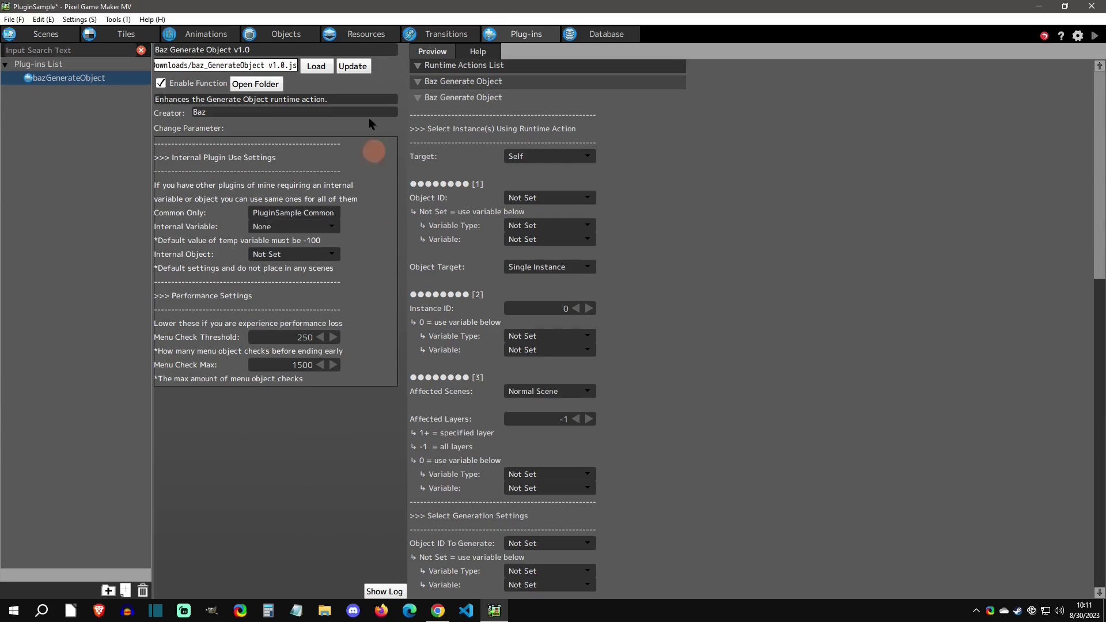
- Create a common variable named bazVariable and return to the plug-ins page
{"action": "left_click", "coordinate": [387, 36]}
{"action": "left_click", "coordinate": [385, 53]}
{"action": "right_click", "coordinate": [82, 109]}
{"action": "left_click", "coordinate": [84, 132]}
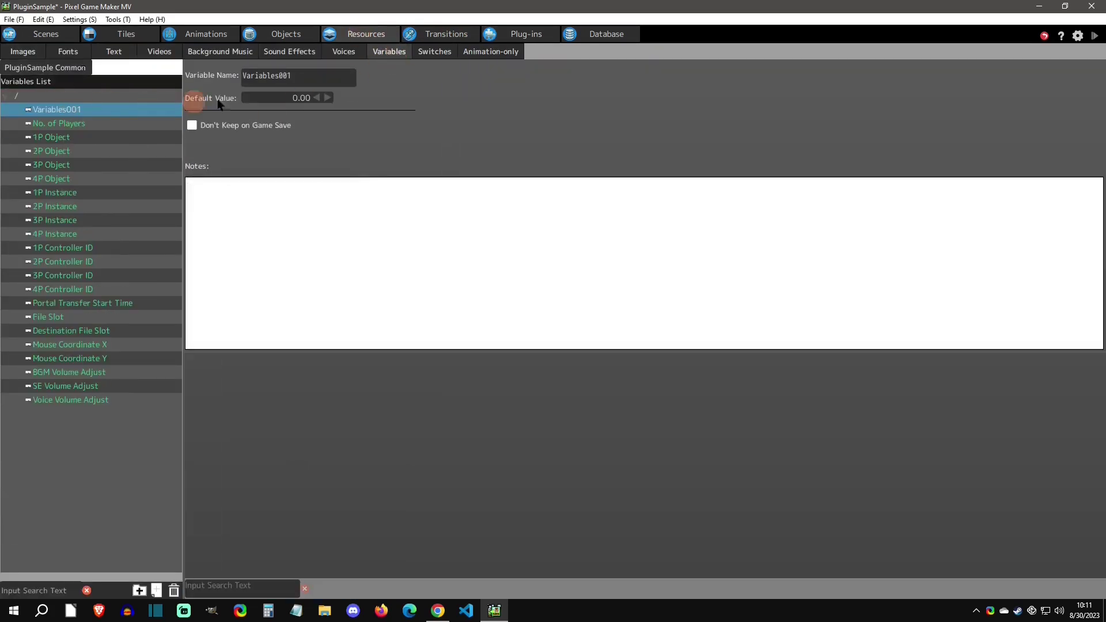
{"action": "left_click", "coordinate": [200, 75]}
{"action": "type", "text": "bazVariable"}
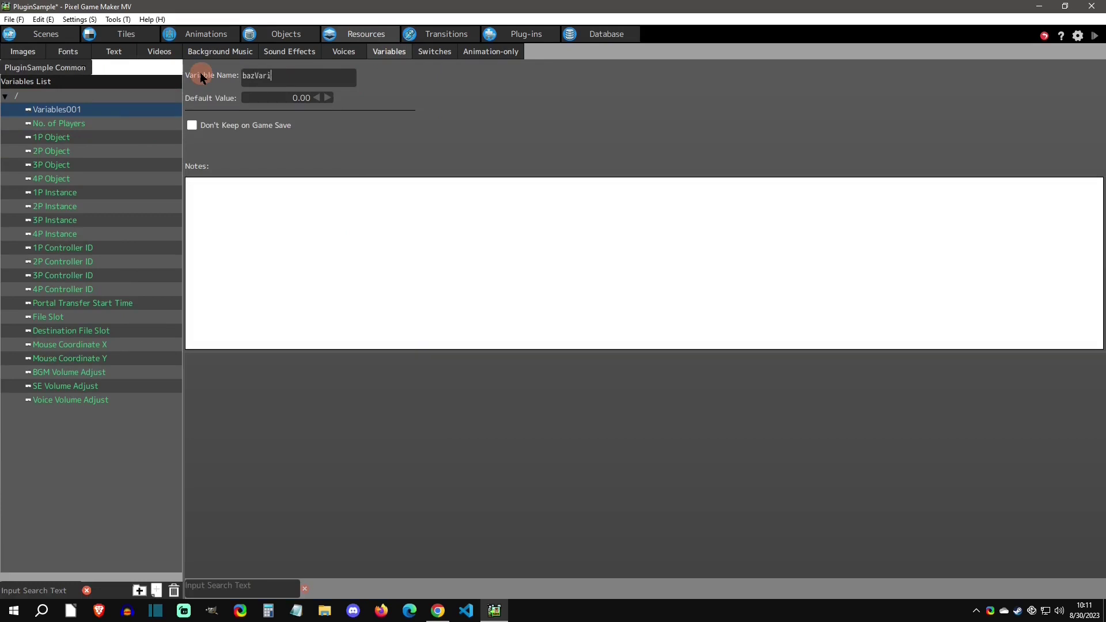
{"action": "left_click", "coordinate": [523, 34]}
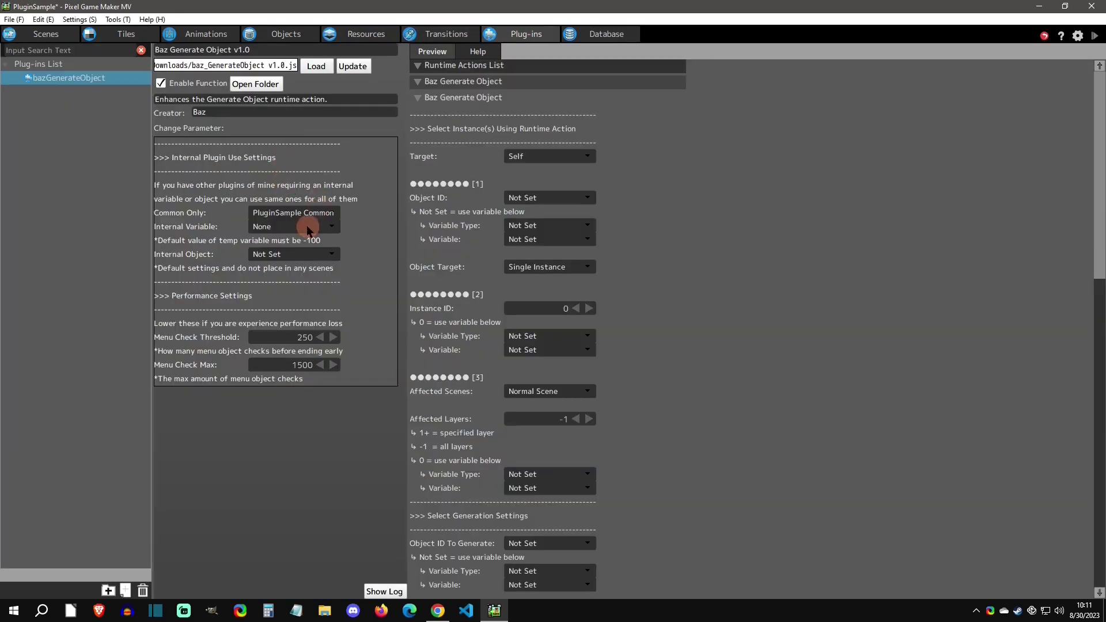
- Set bazGenerateObject's Internal Variable to bazVariable, then go to the Objects page
{"action": "left_click", "coordinate": [309, 226]}
{"action": "left_click", "coordinate": [309, 254]}
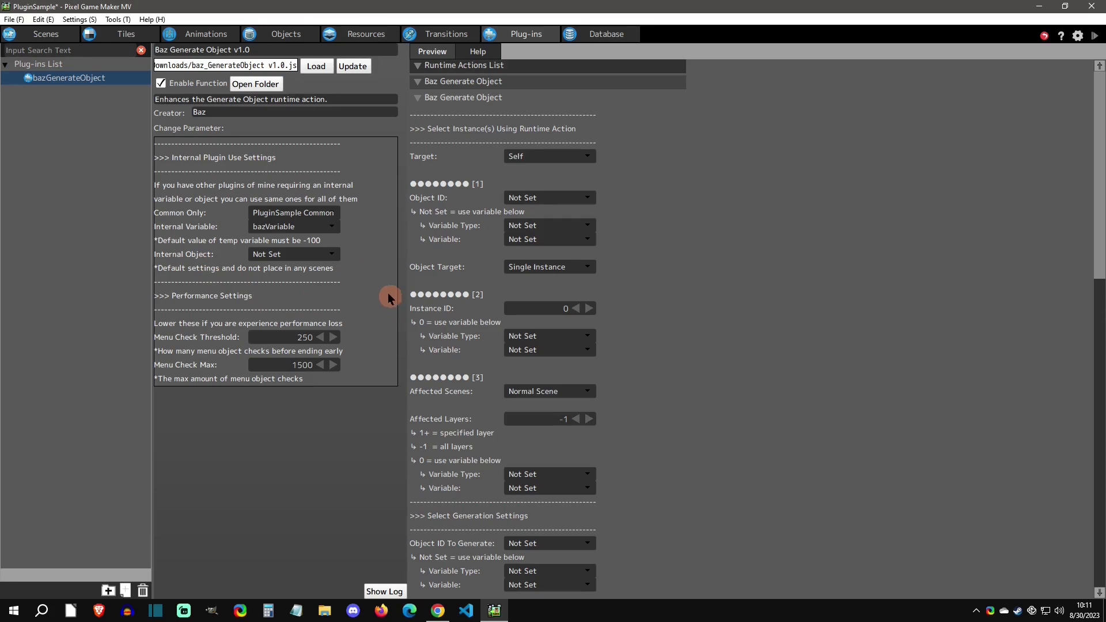
{"action": "left_click", "coordinate": [286, 34]}
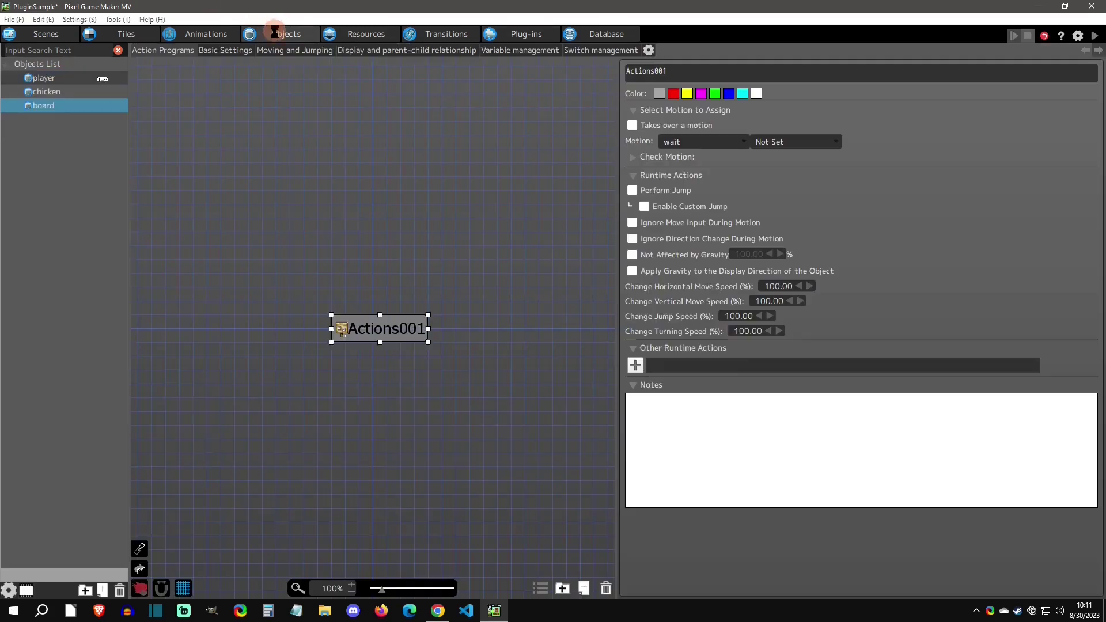
- Create a new object named bazObject and return to the Baz Generate Object plug-in settings
{"action": "right_click", "coordinate": [37, 147]}
{"action": "left_click", "coordinate": [71, 172]}
{"action": "type", "text": "bazObject"}
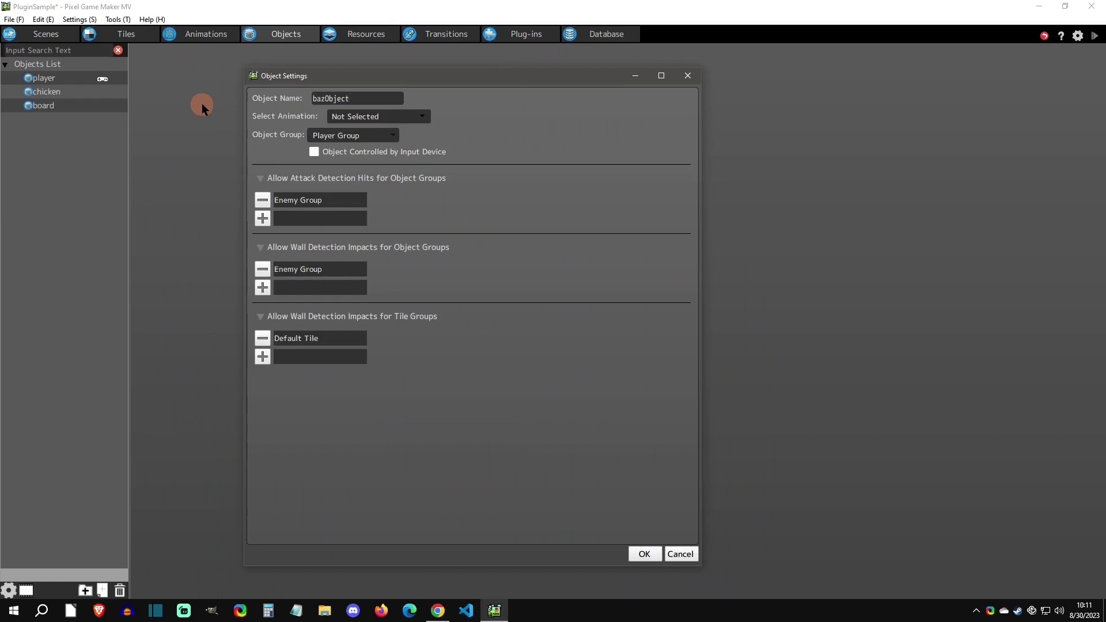
{"action": "left_click", "coordinate": [645, 554]}
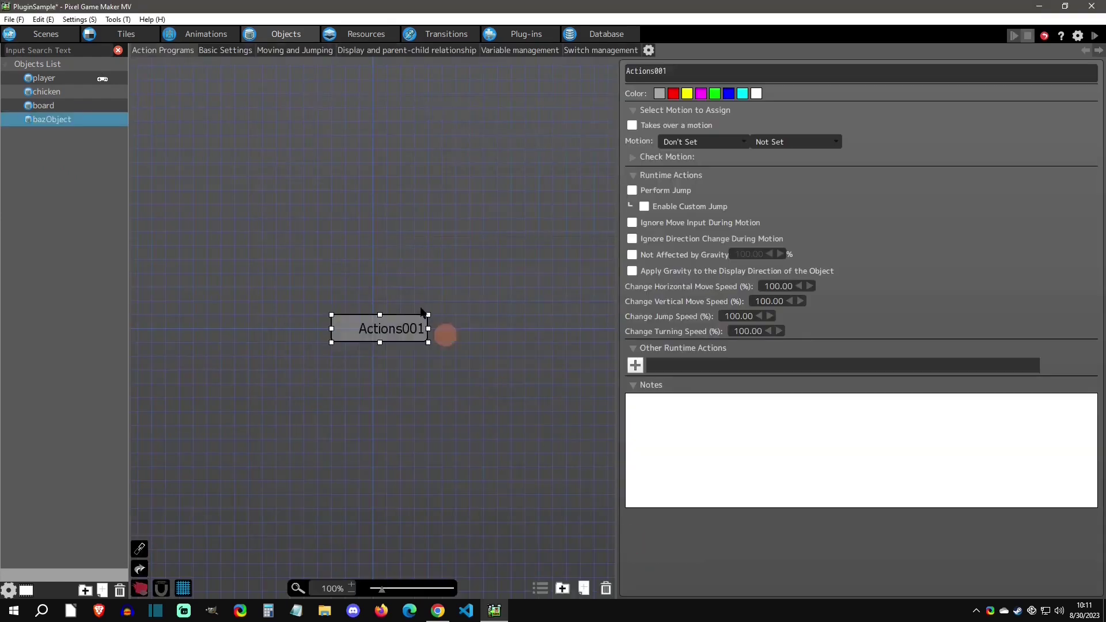
{"action": "left_click", "coordinate": [519, 33]}
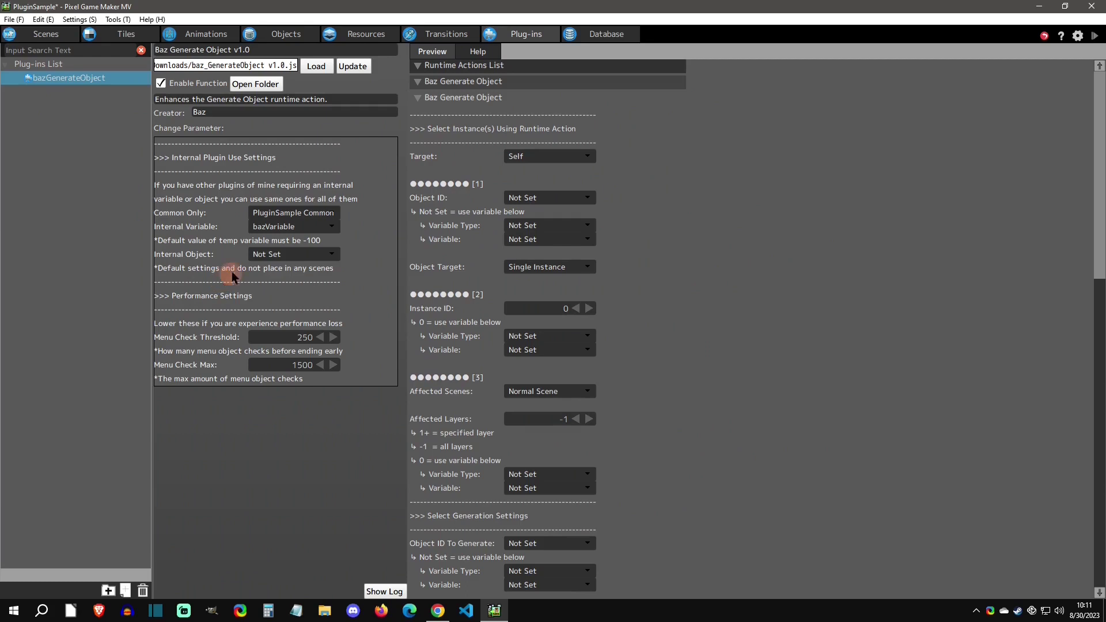
- Set the plug-in's Internal Object to bazObject and go to bazVariable's settings
{"action": "left_click", "coordinate": [292, 252]}
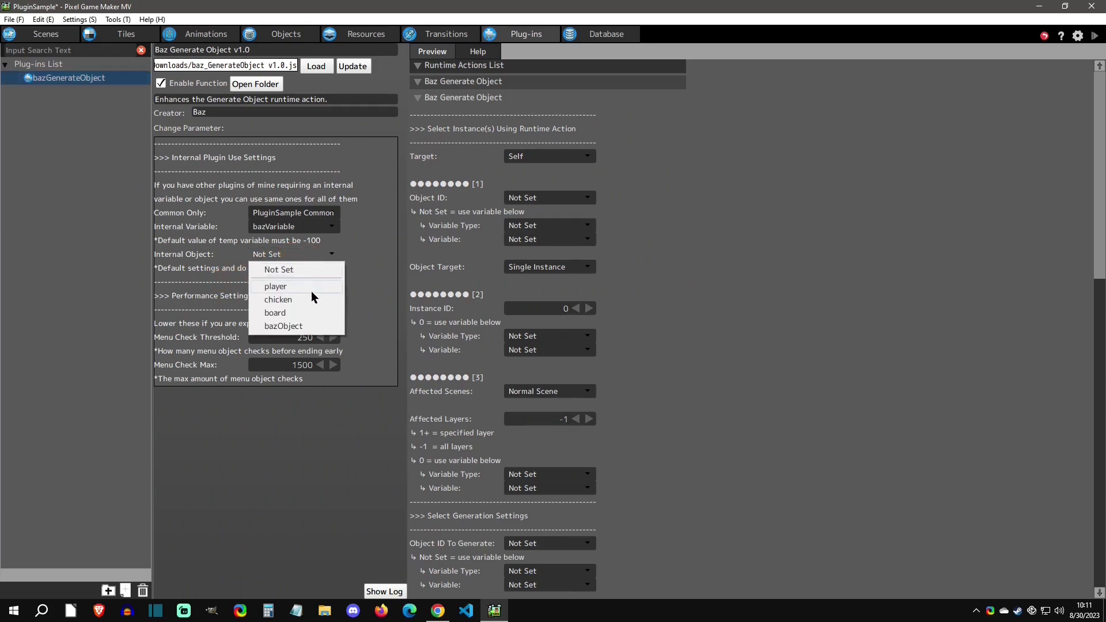
{"action": "left_click", "coordinate": [314, 328]}
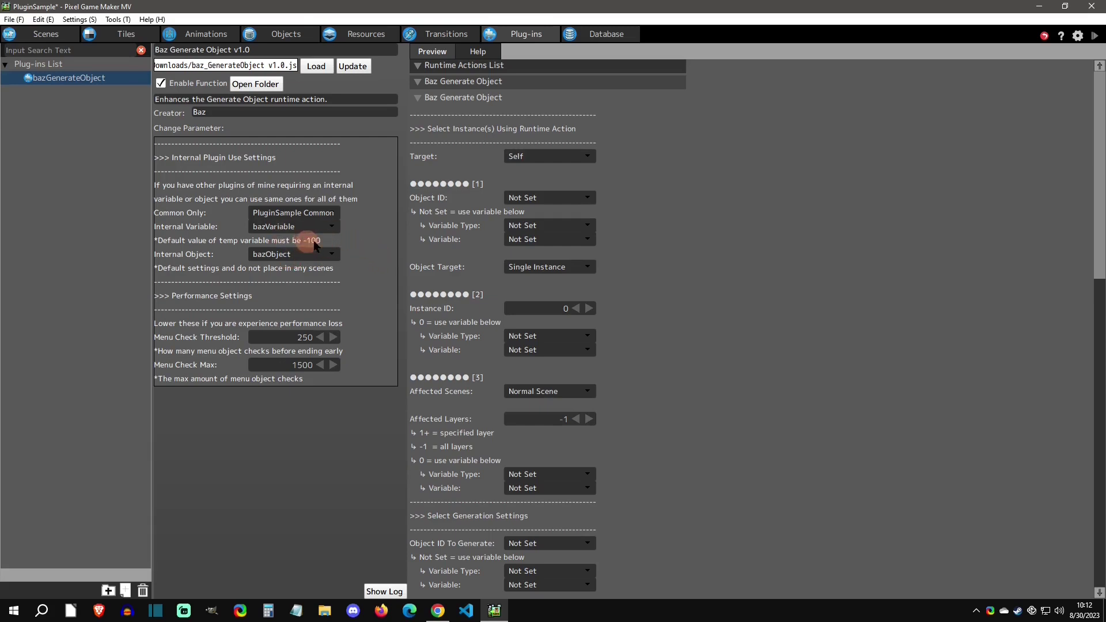
{"action": "left_click", "coordinate": [374, 34]}
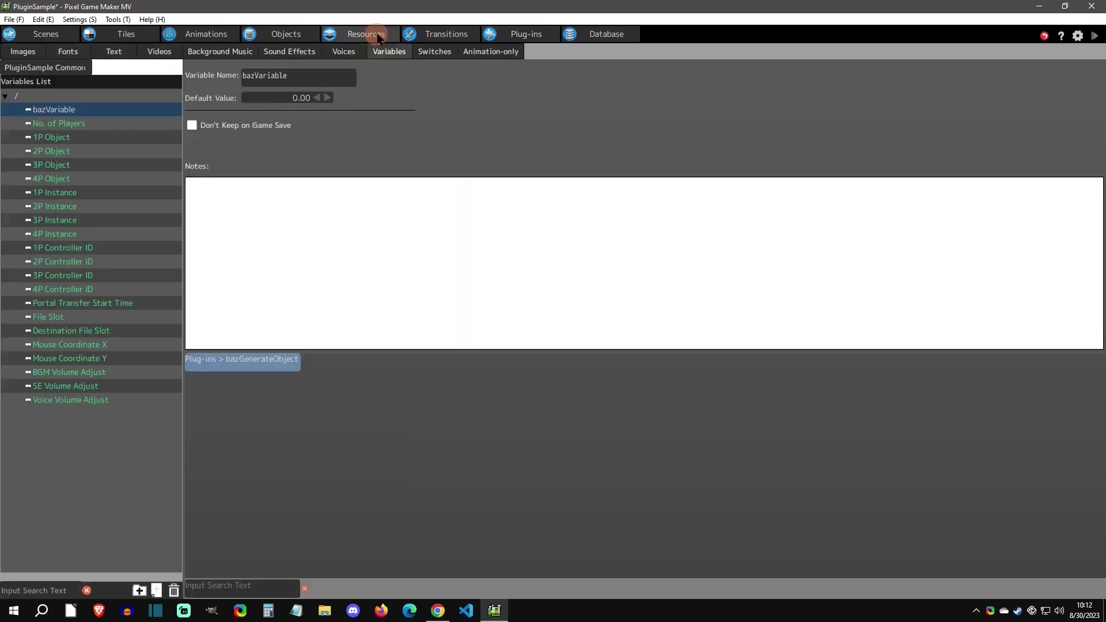
- Enter -100 as bazVariable's default value and go back to bazGenerateObject's plug-in settings
{"action": "left_click", "coordinate": [294, 98]}
{"action": "type", "text": "-100"}
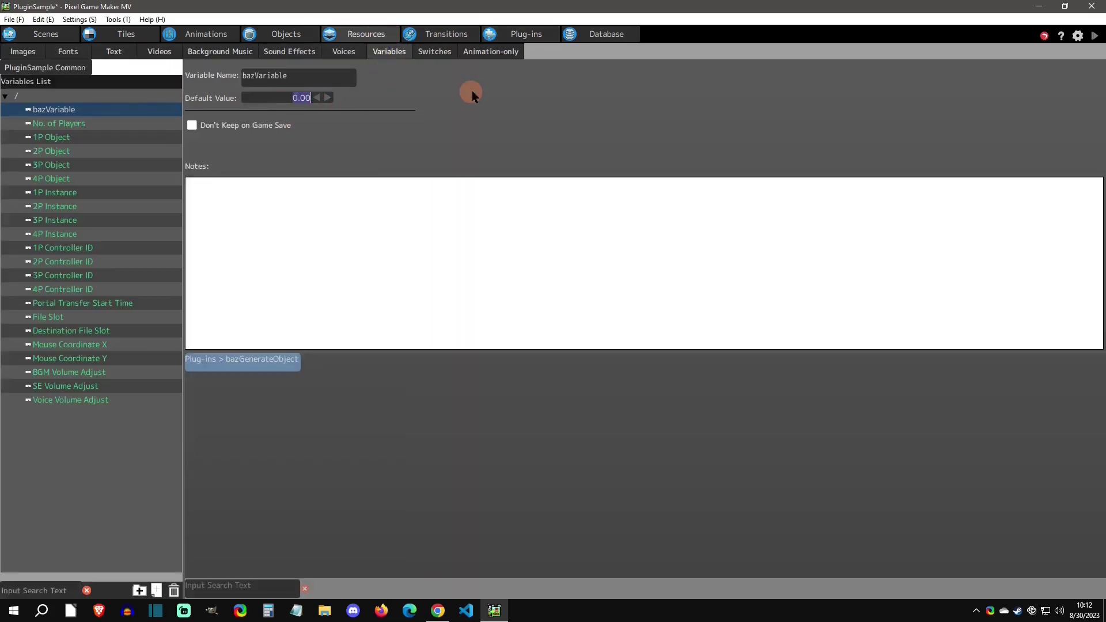
{"action": "left_click", "coordinate": [471, 92]}
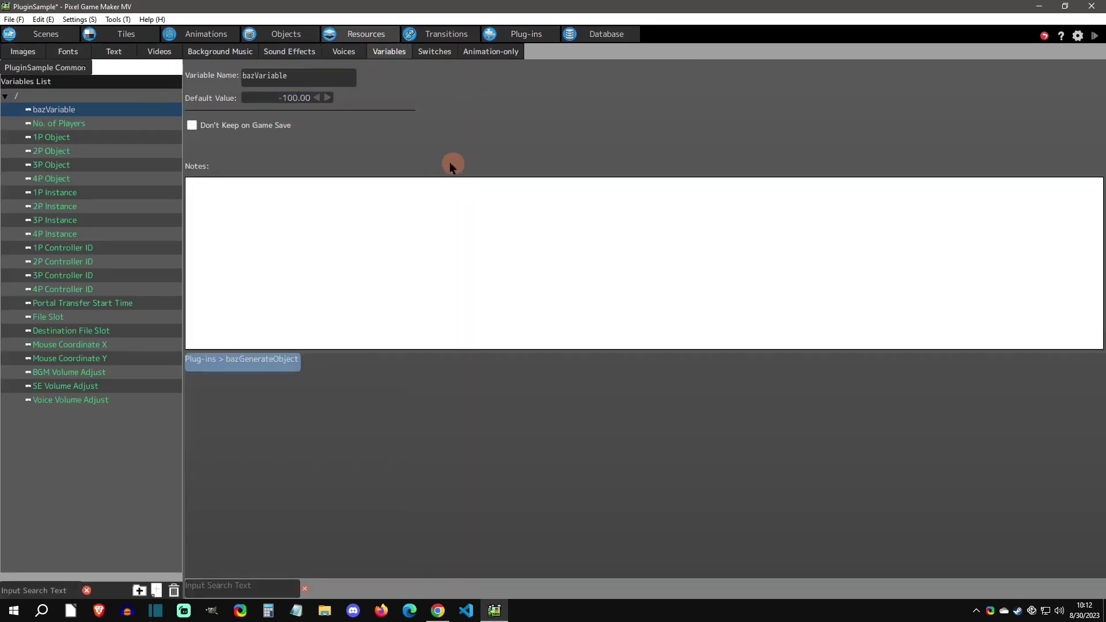
{"action": "left_click", "coordinate": [287, 36]}
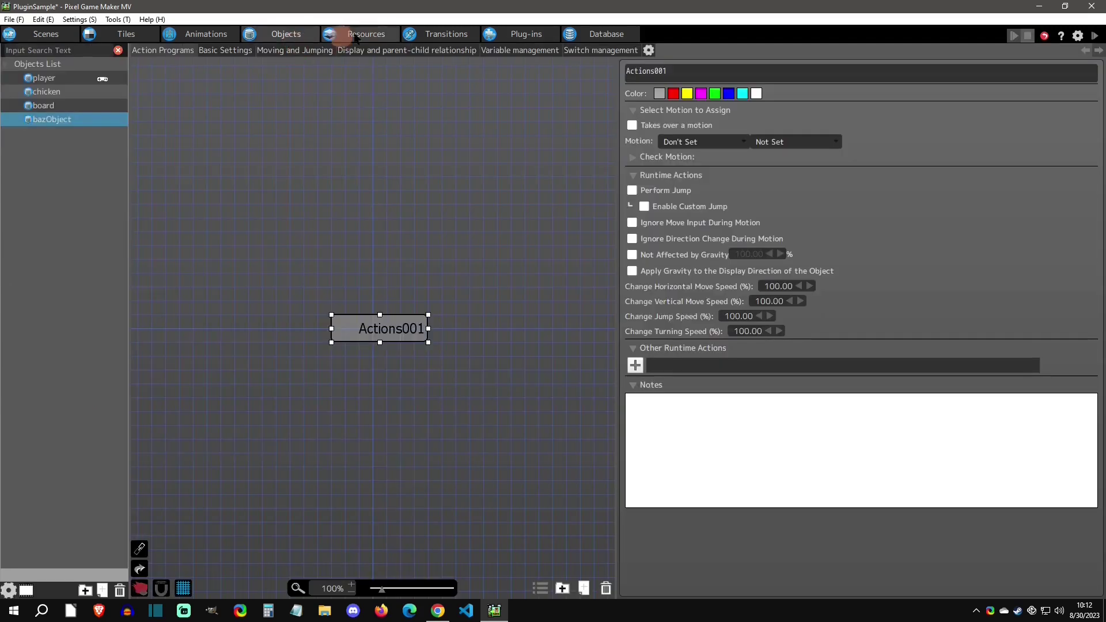
{"action": "left_click", "coordinate": [509, 36]}
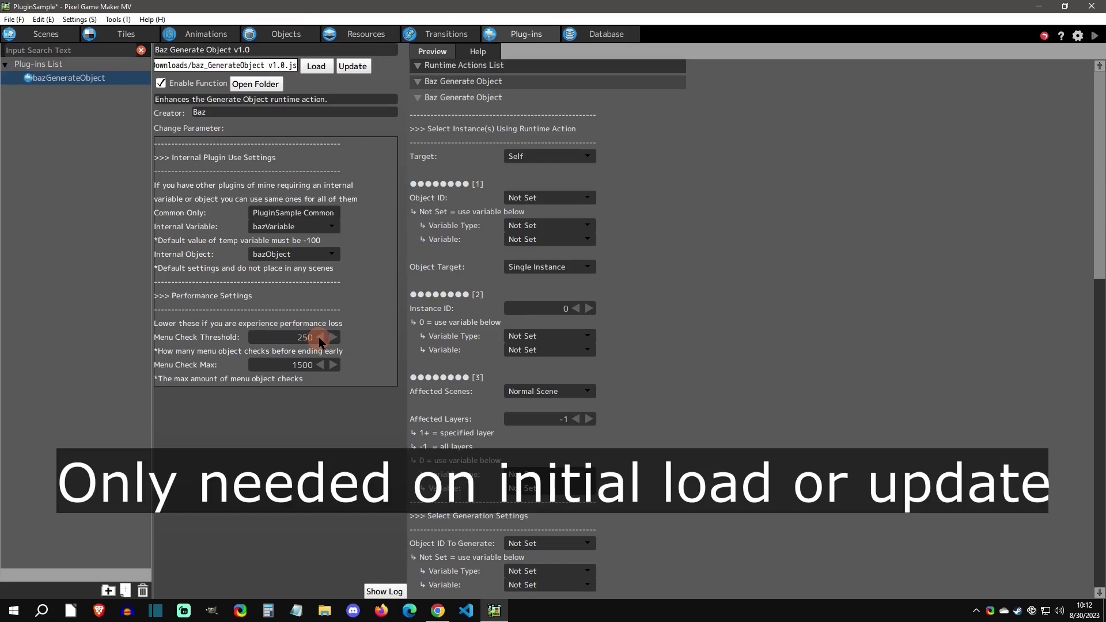
{"action": "left_click", "coordinate": [320, 364]}
{"action": "left_click", "coordinate": [333, 365]}
{"action": "left_click", "coordinate": [364, 368]}
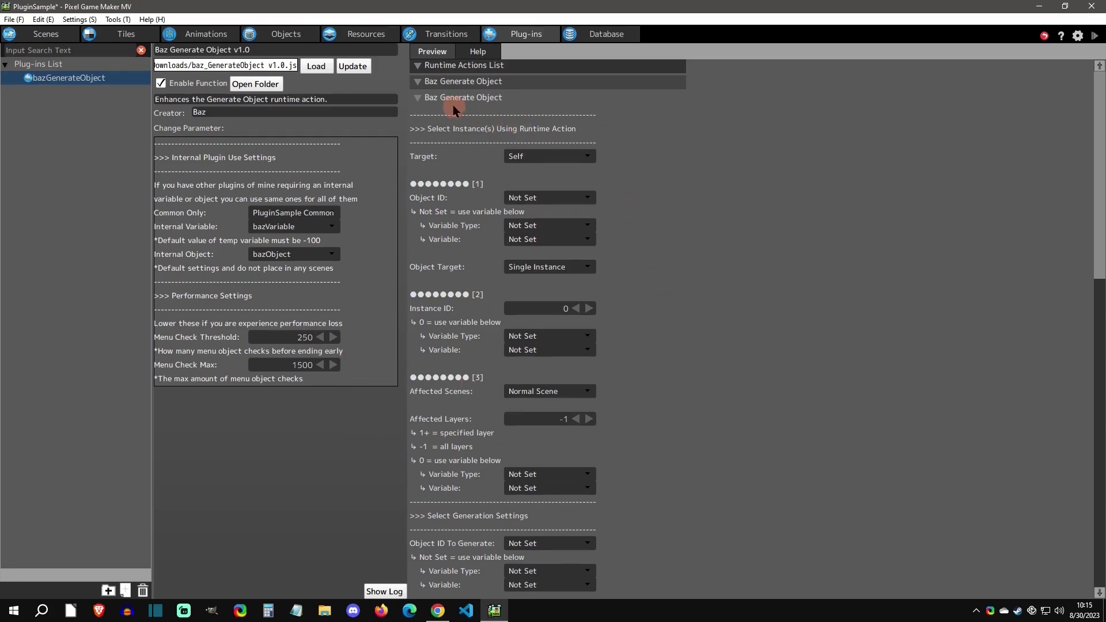
{"action": "left_click", "coordinate": [418, 98]}
{"action": "left_click", "coordinate": [418, 97]}
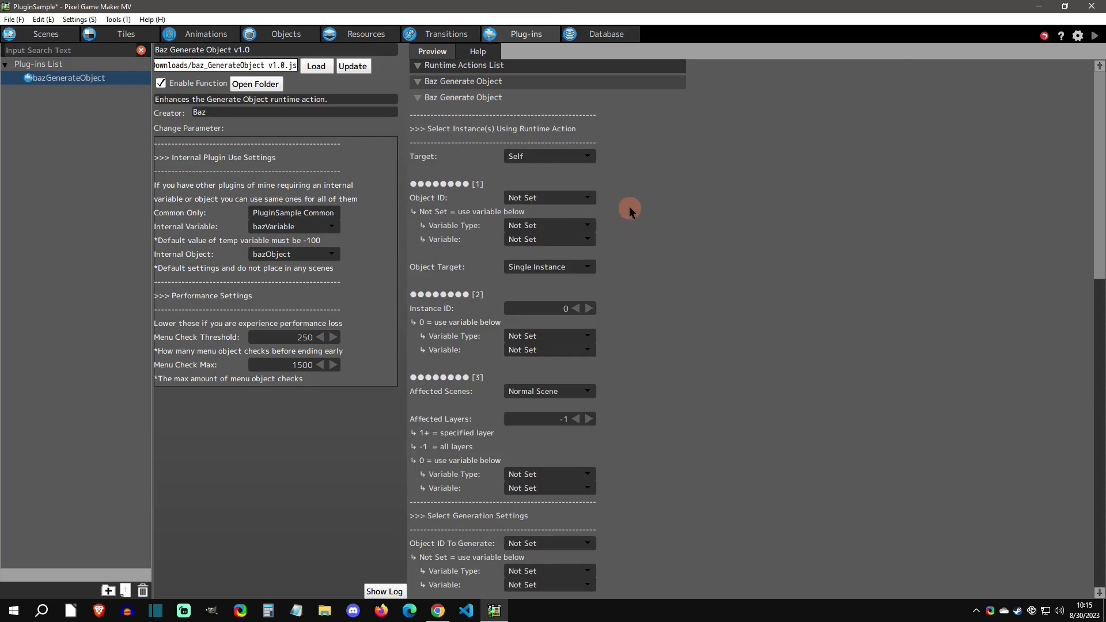
- Display the plug-in's Help text, highlighting the Generate Object reference and free commercial use term
{"action": "left_click", "coordinate": [478, 52]}
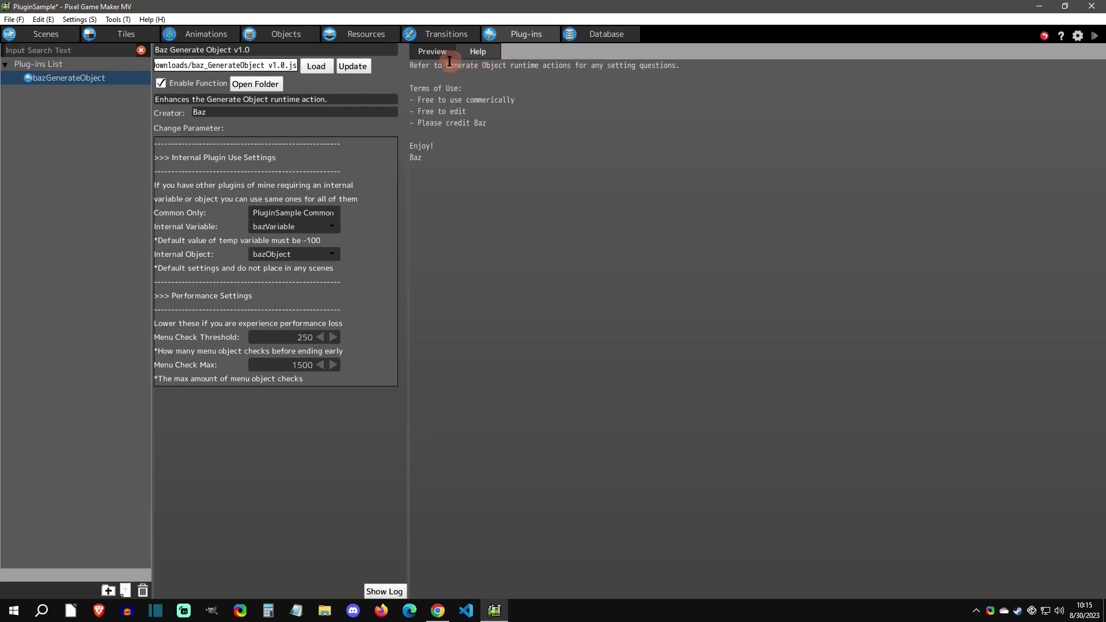
{"action": "left_click_drag", "start_coordinate": [445, 65], "coordinate": [540, 65]}
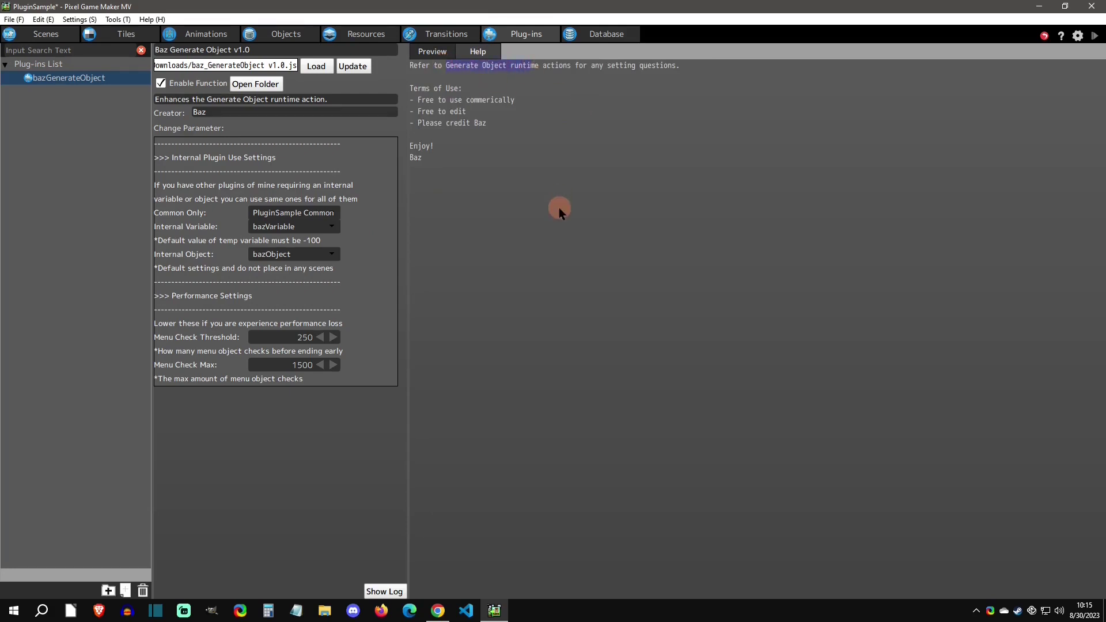
{"action": "left_click", "coordinate": [531, 104]}
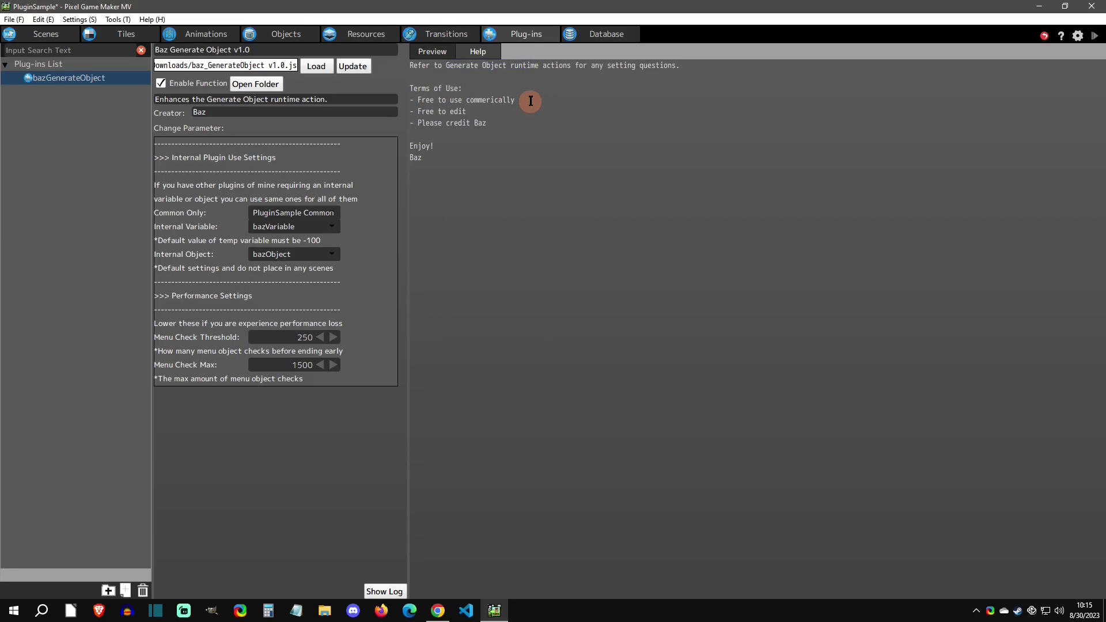
{"action": "mouse_move", "coordinate": [531, 101]}
{"action": "left_mouse_down"}
{"action": "mouse_move", "coordinate": [412, 102]}
{"action": "mouse_move", "coordinate": [542, 113]}
{"action": "left_mouse_up"}
- Browse the board and player action programs, then inspect the placed player and activate the Above layer
{"action": "left_click", "coordinate": [303, 34]}
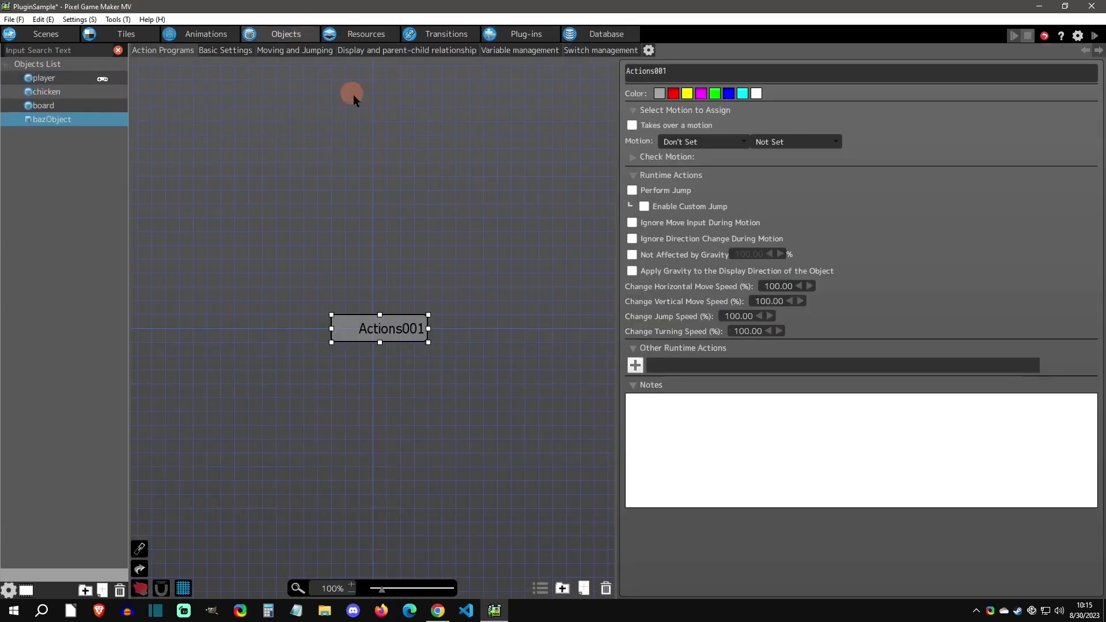
{"action": "left_click", "coordinate": [67, 106]}
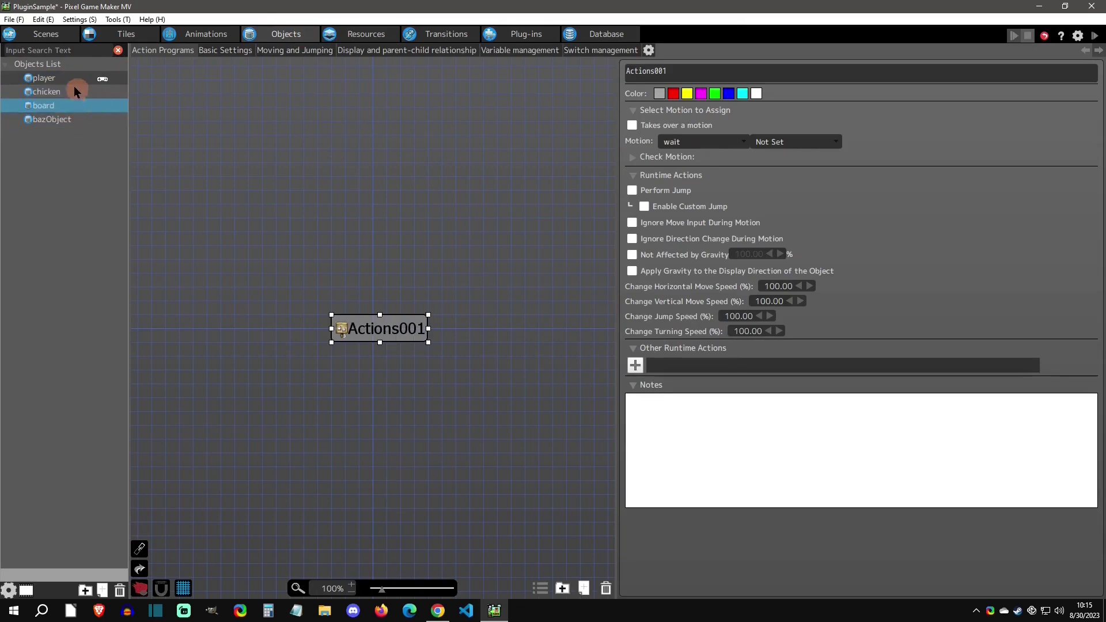
{"action": "left_click", "coordinate": [74, 78]}
{"action": "left_click", "coordinate": [47, 33]}
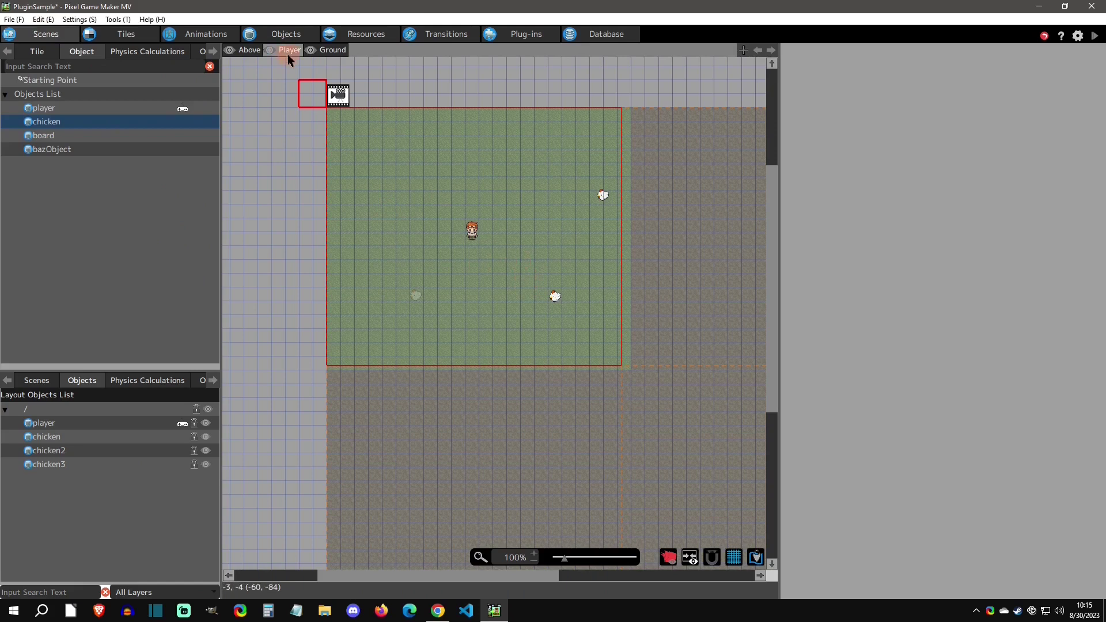
{"action": "left_click", "coordinate": [472, 233]}
{"action": "left_click", "coordinate": [472, 233]}
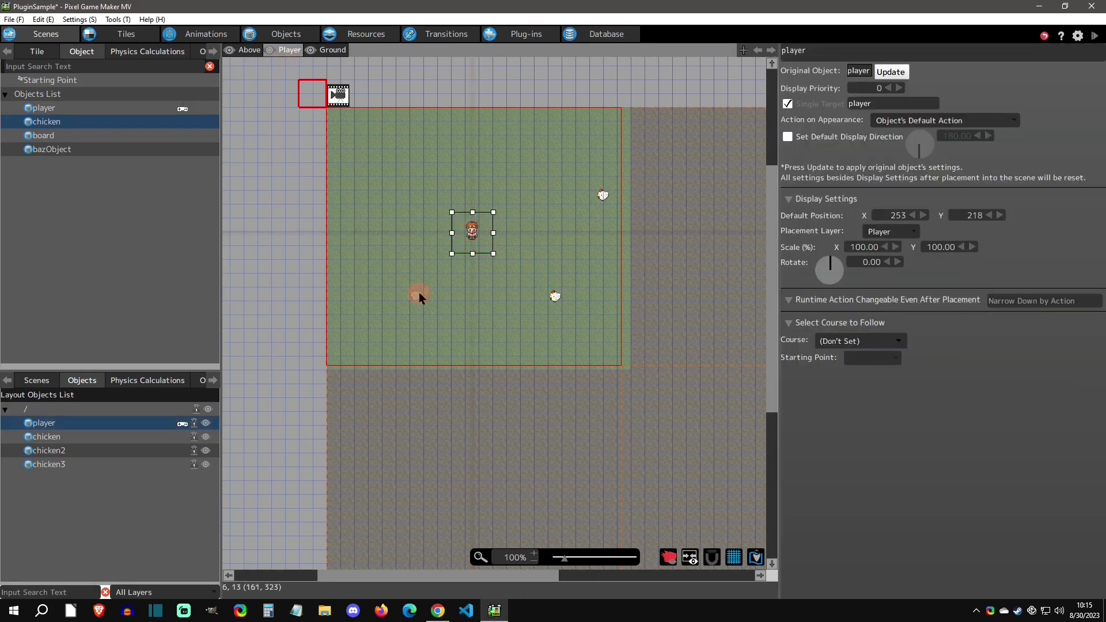
{"action": "left_click", "coordinate": [249, 50]}
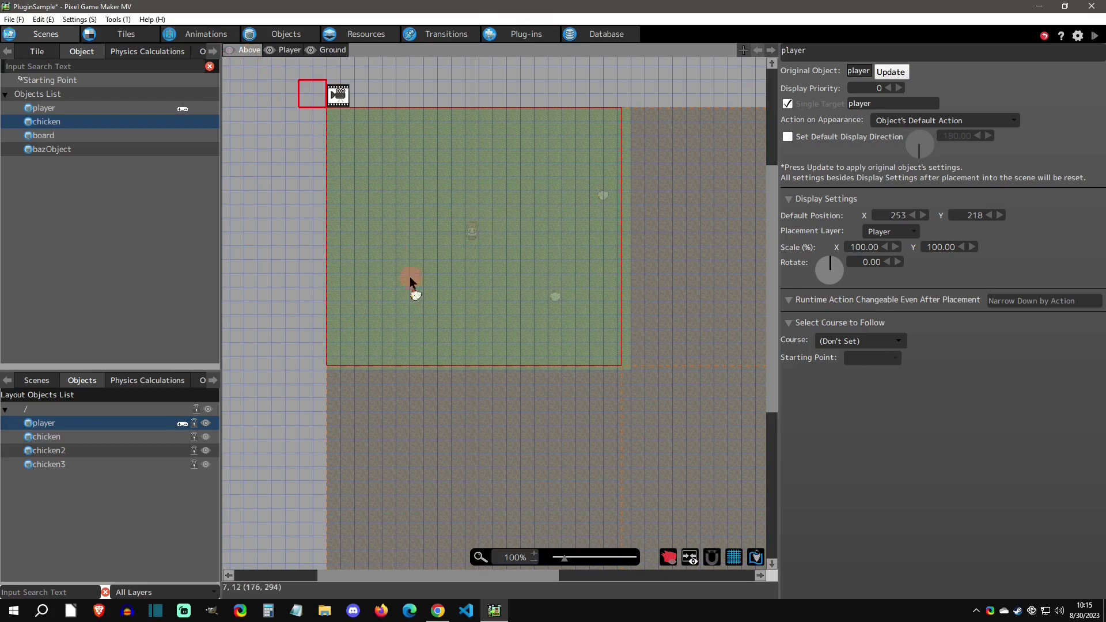
- Open the menu scene to select its board, then reopen scene001
{"action": "left_click", "coordinate": [51, 379]}
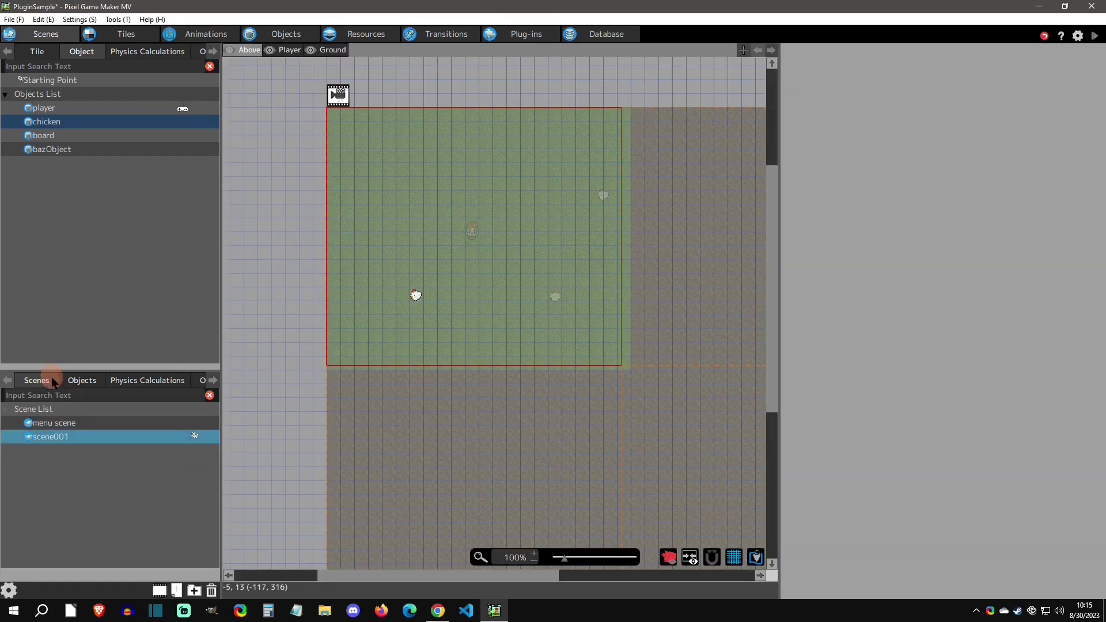
{"action": "double_click", "coordinate": [67, 423]}
{"action": "left_click", "coordinate": [260, 106]}
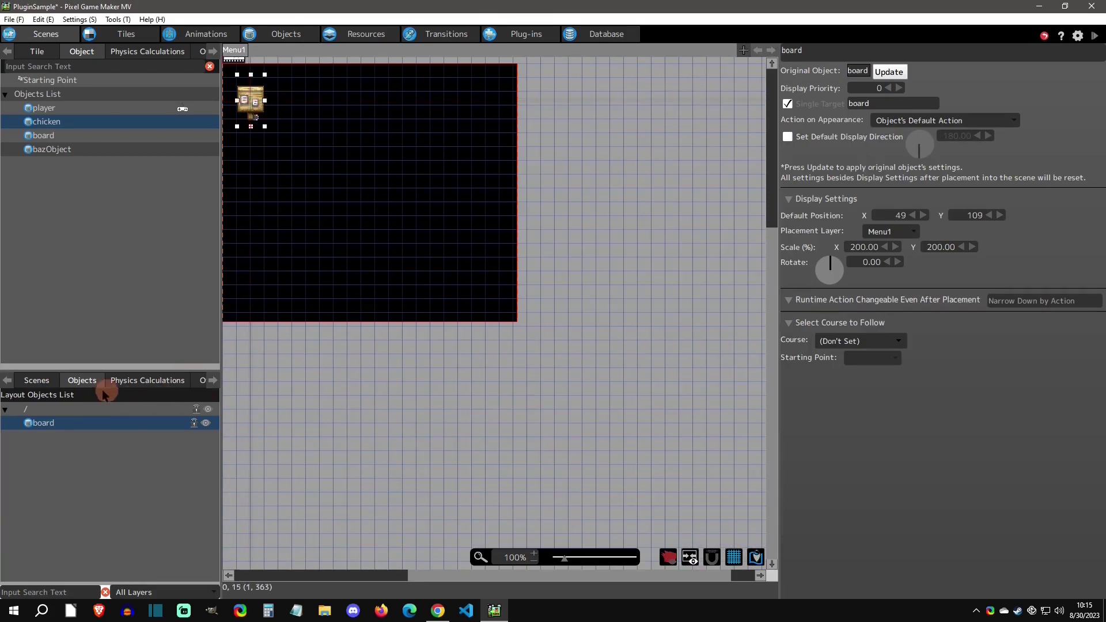
{"action": "left_click", "coordinate": [36, 381]}
{"action": "double_click", "coordinate": [54, 436]}
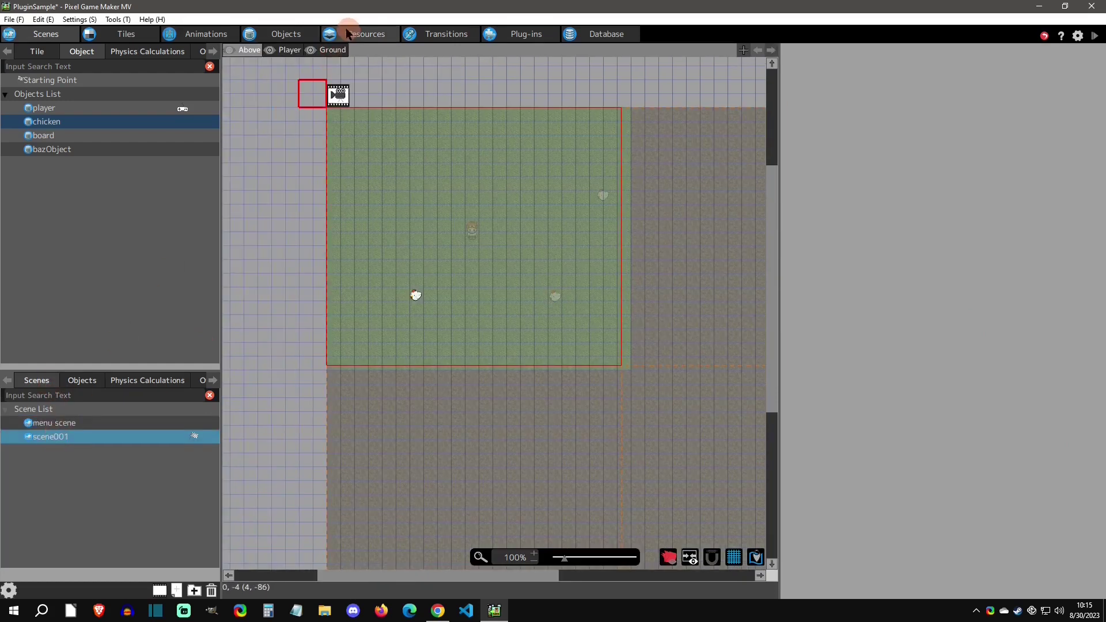
- Open the Other Runtime Actions list for the player's attack action
{"action": "left_click", "coordinate": [285, 33]}
{"action": "left_click", "coordinate": [544, 311]}
{"action": "left_click", "coordinate": [635, 367]}
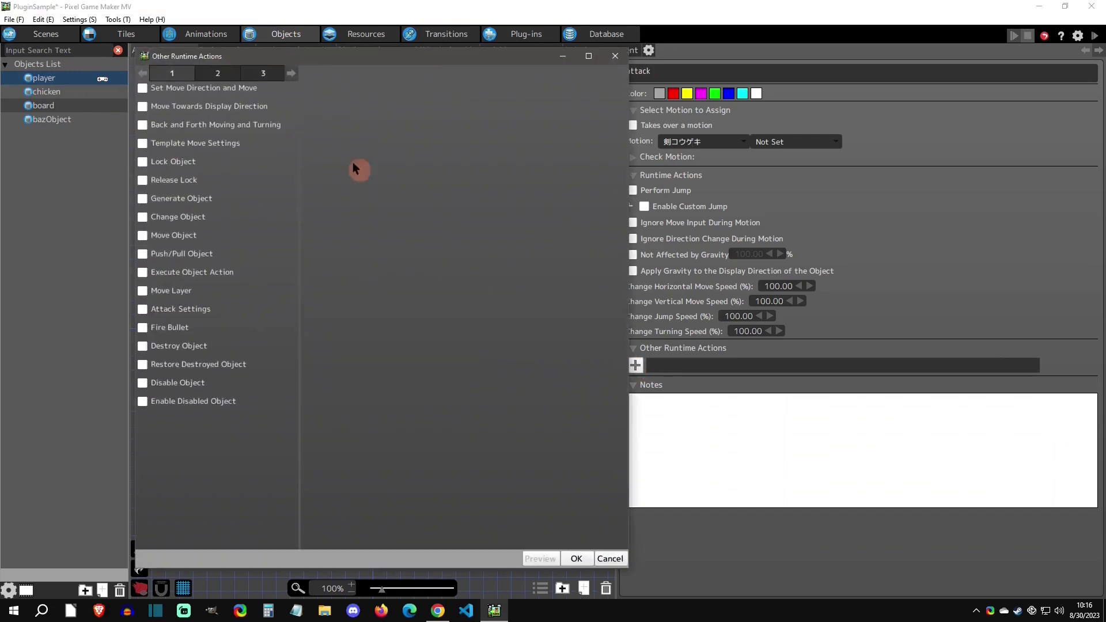
- Tick Baz Generate Object on the Plug-ins1 tab of the attack action's Other Runtime Actions
{"action": "left_click", "coordinate": [290, 72]}
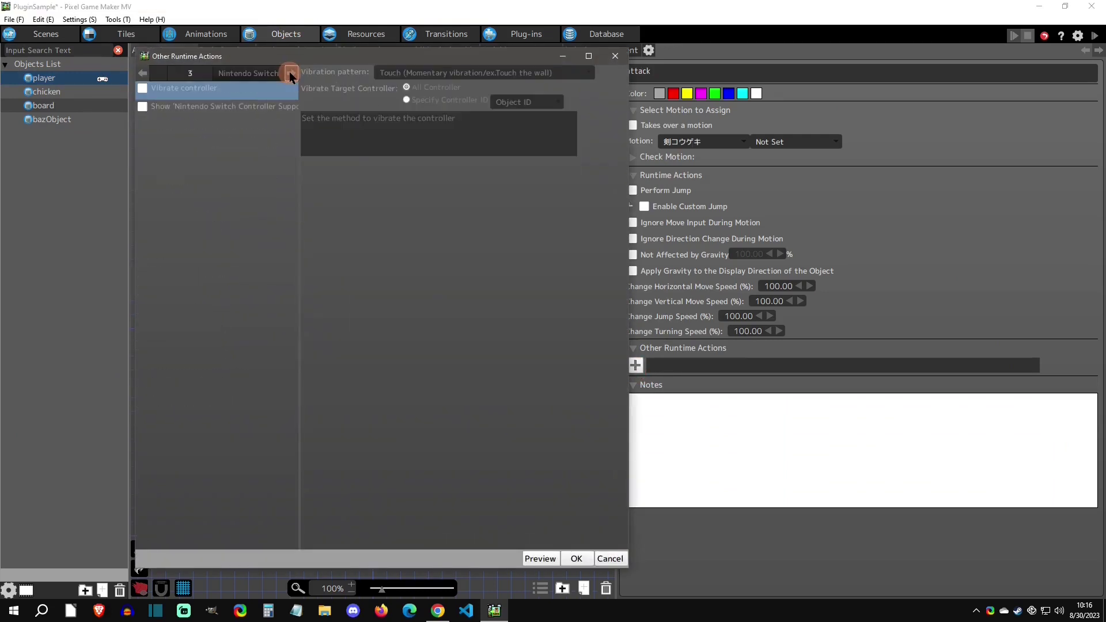
{"action": "left_click", "coordinate": [152, 91]}
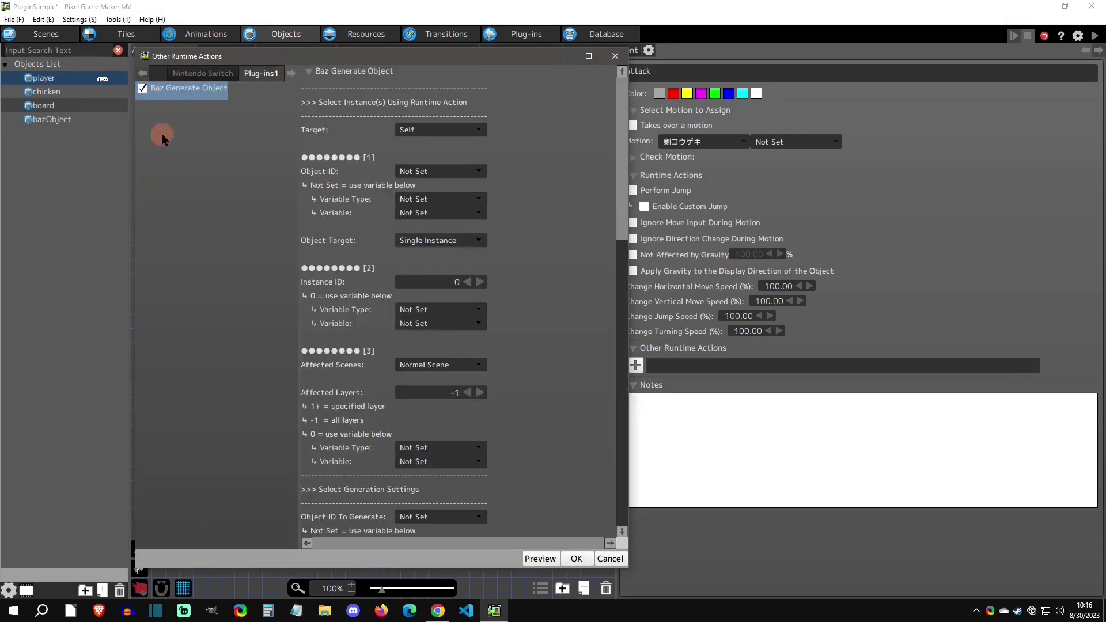